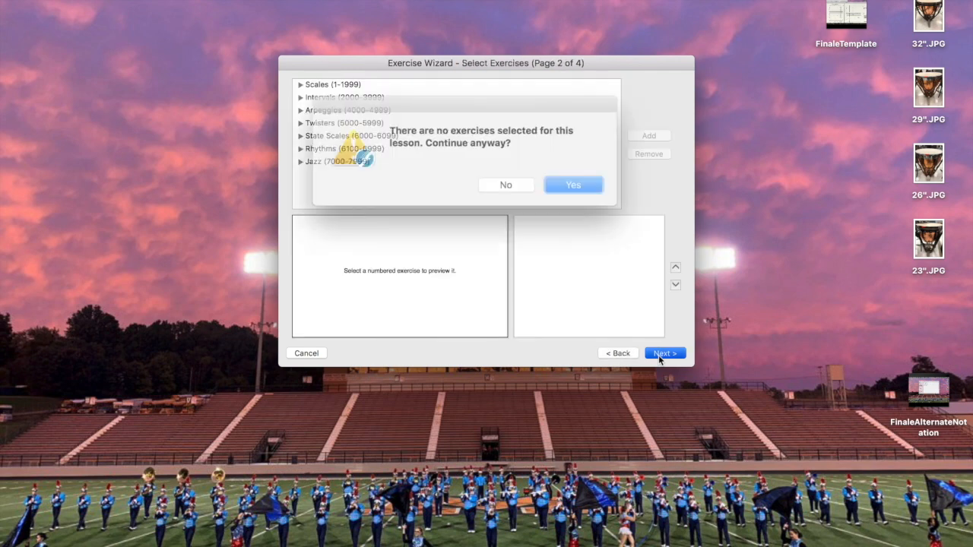
Dismiss the alert, expand Scales > Major, and preview Whole Notes exercise 1
click(508, 186)
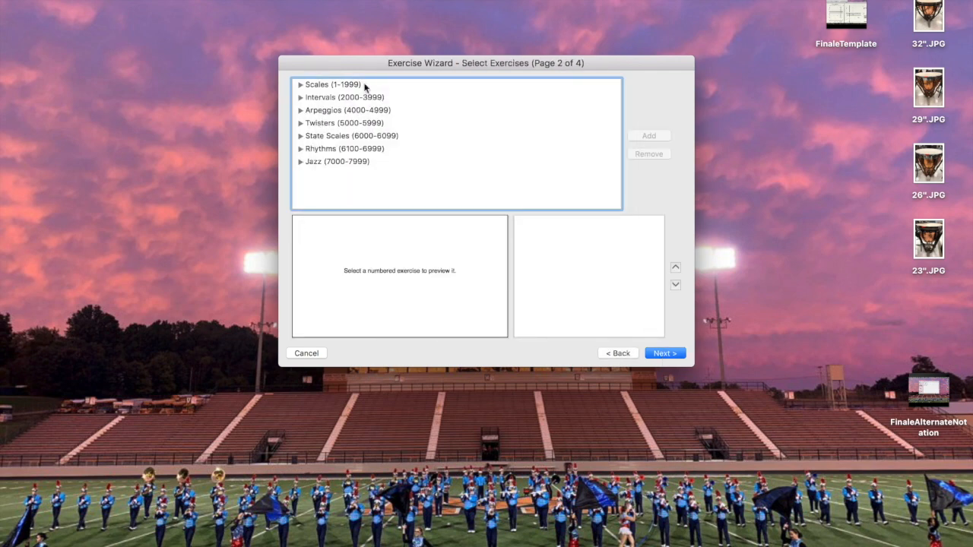
click(301, 86)
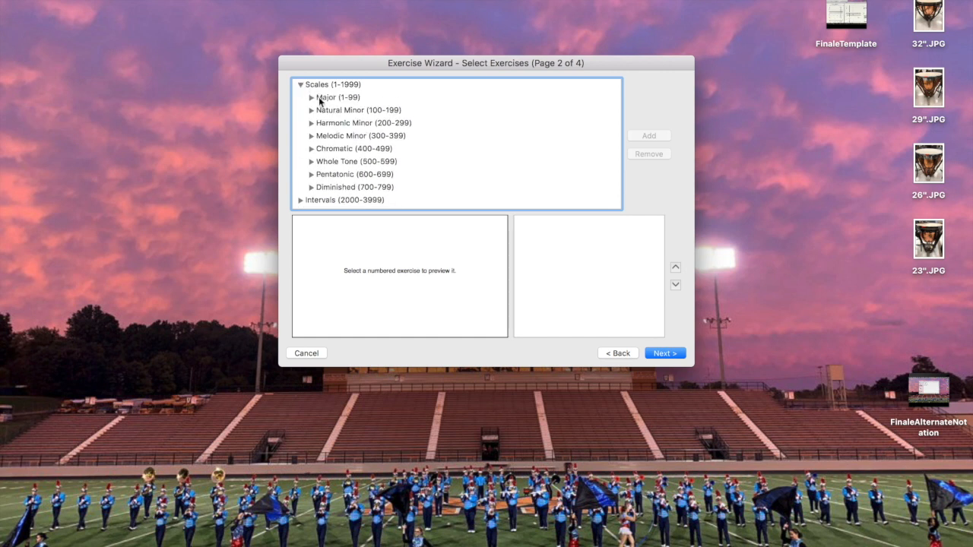
click(319, 99)
click(312, 99)
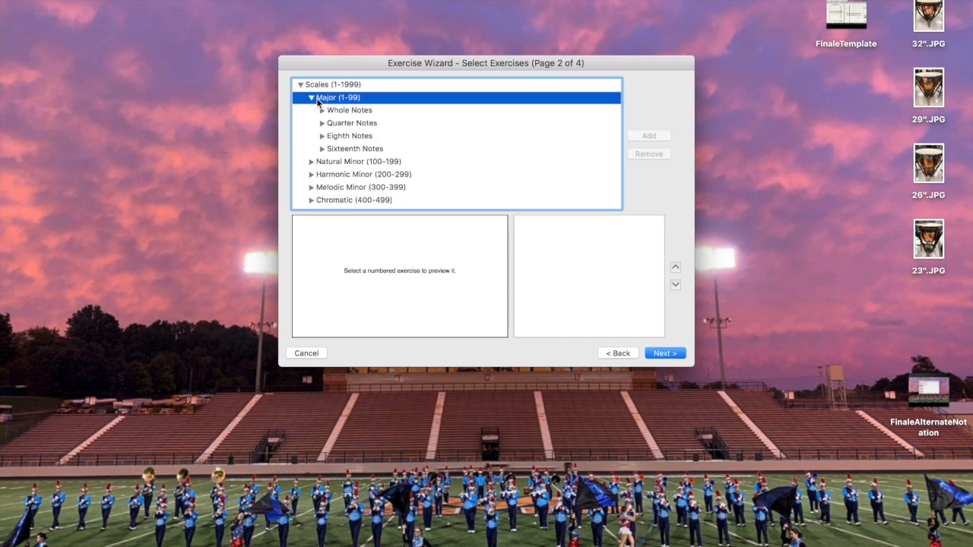
click(330, 112)
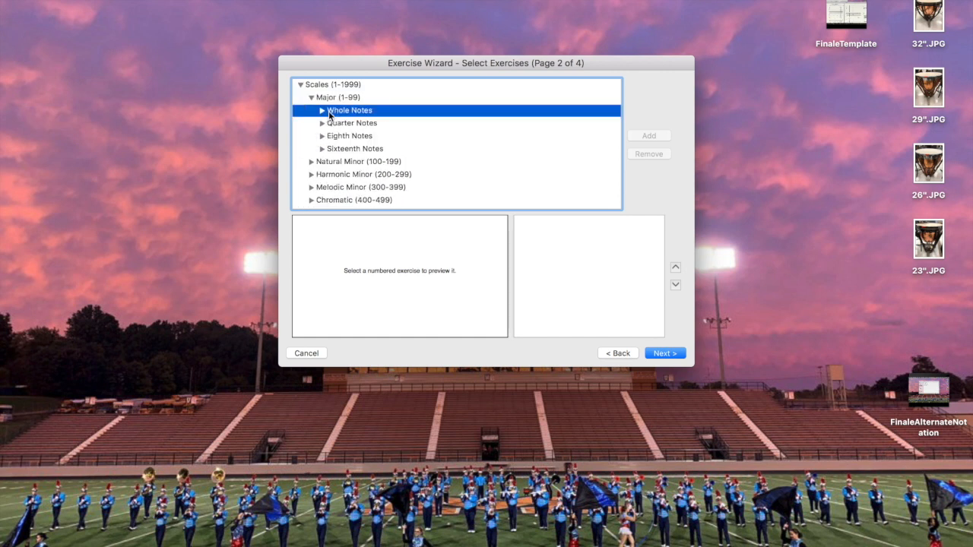
click(323, 111)
click(340, 126)
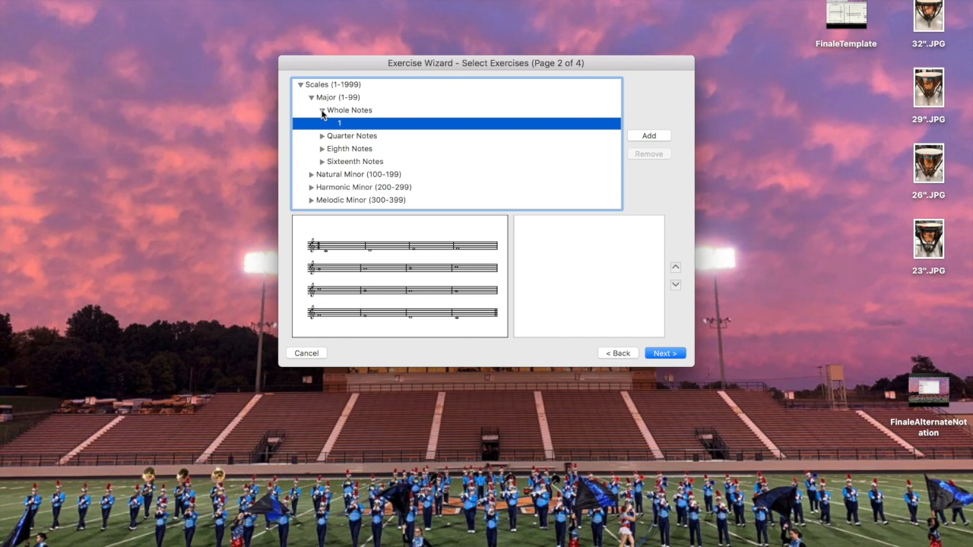
click(322, 111)
Preview Quarter Notes exercises 20–24, Eighth Notes 40 and Sixteenth Notes 80
click(321, 124)
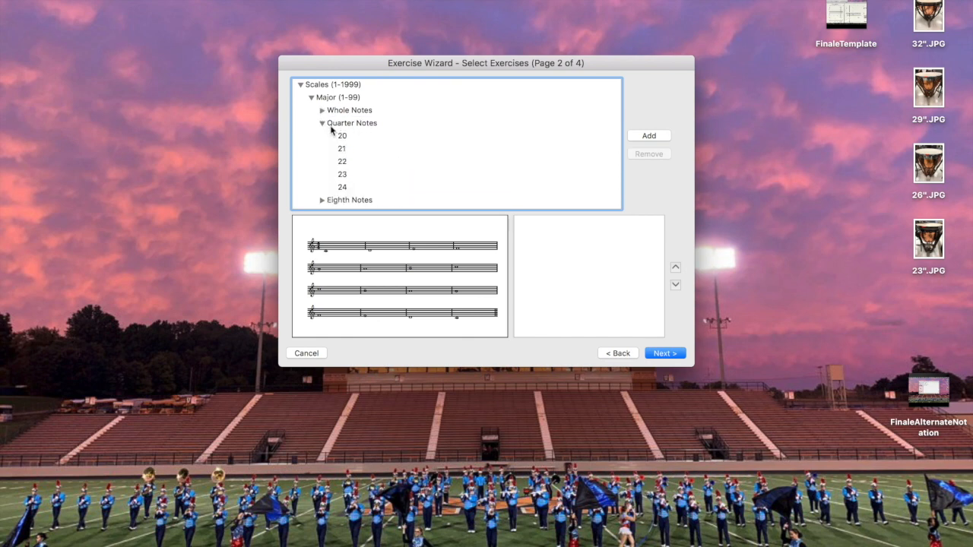
click(340, 136)
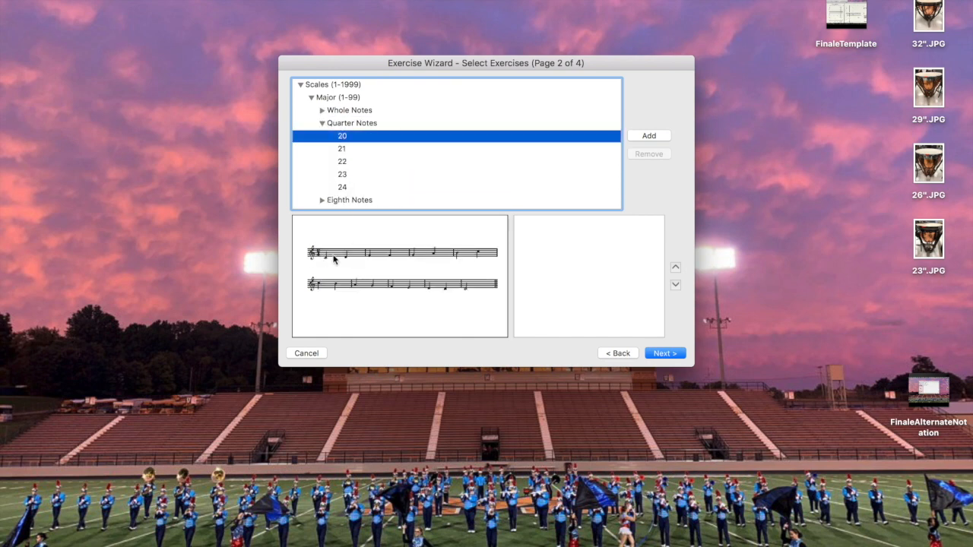
click(336, 149)
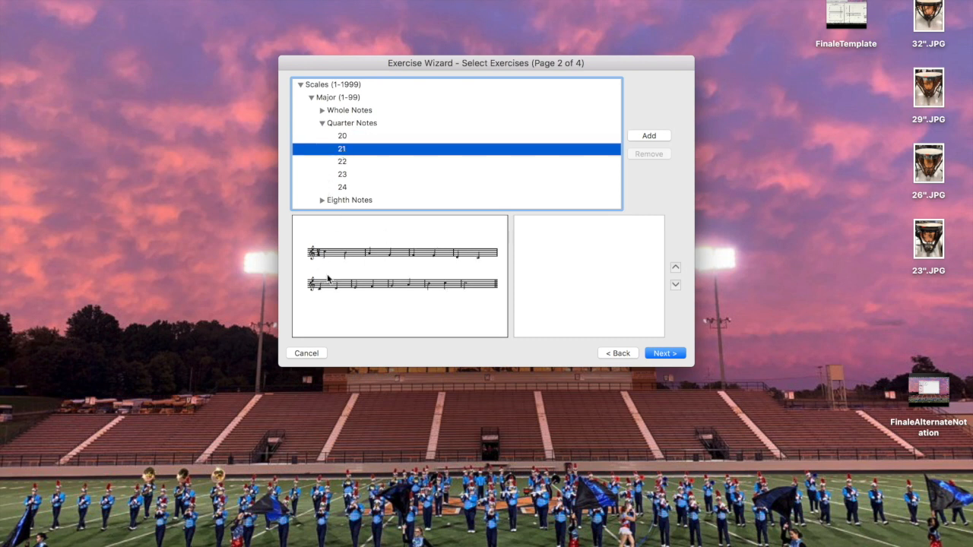
click(342, 162)
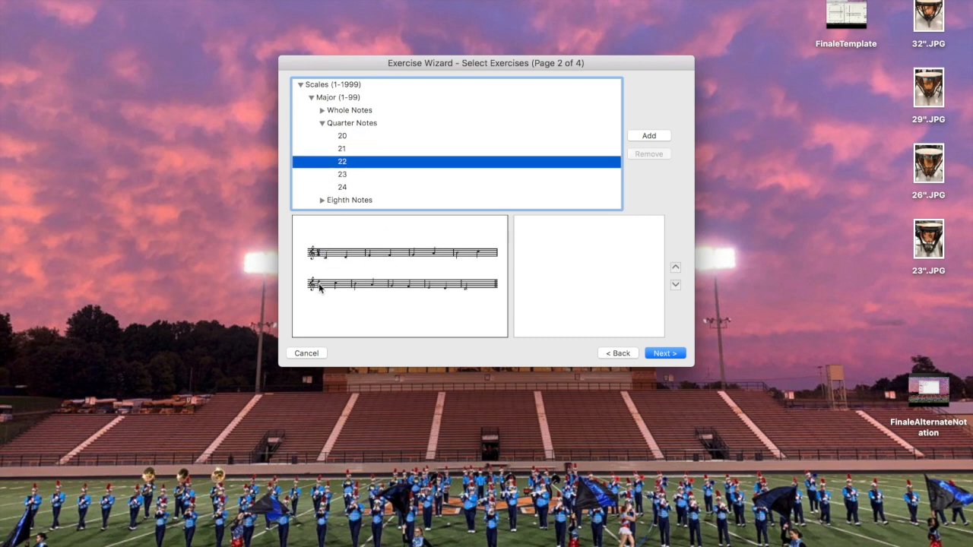
click(344, 176)
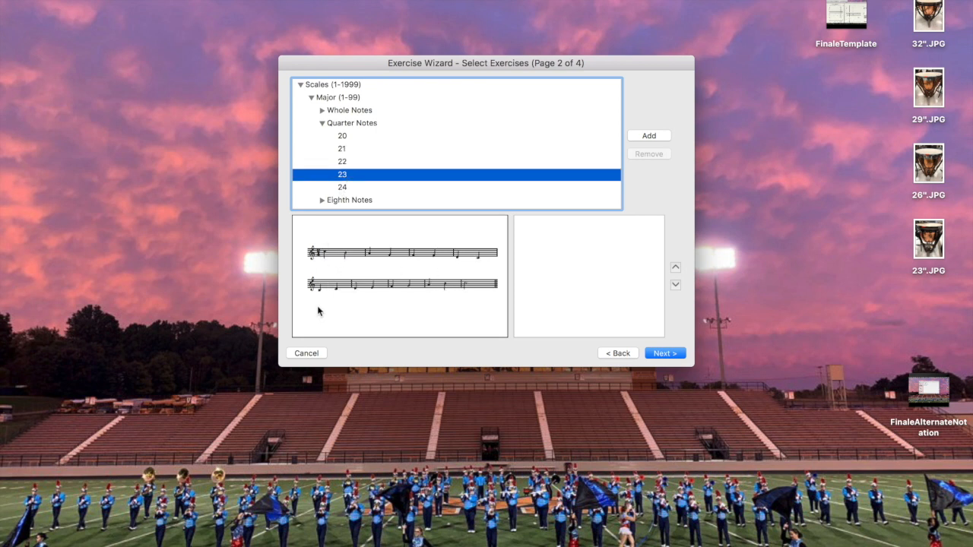
click(344, 187)
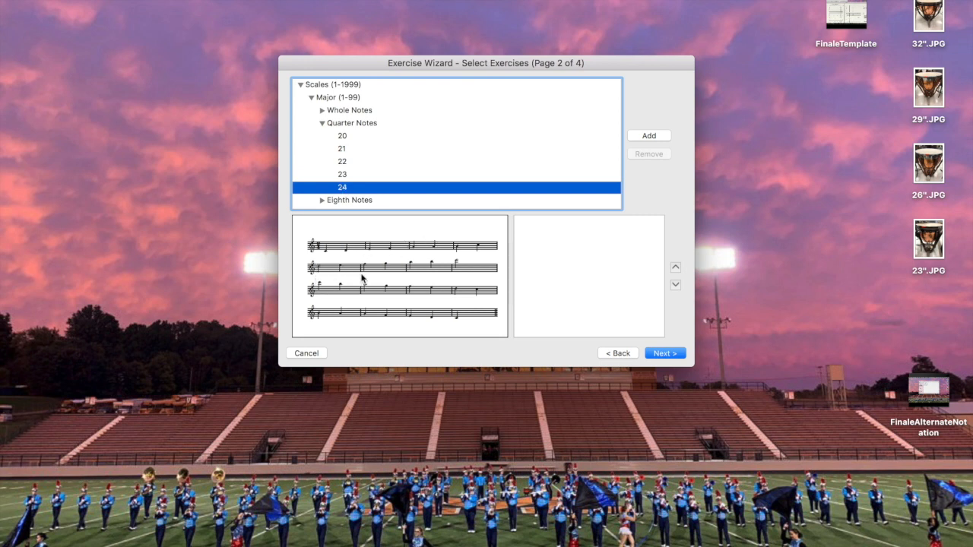
scroll(362, 137, down, 2)
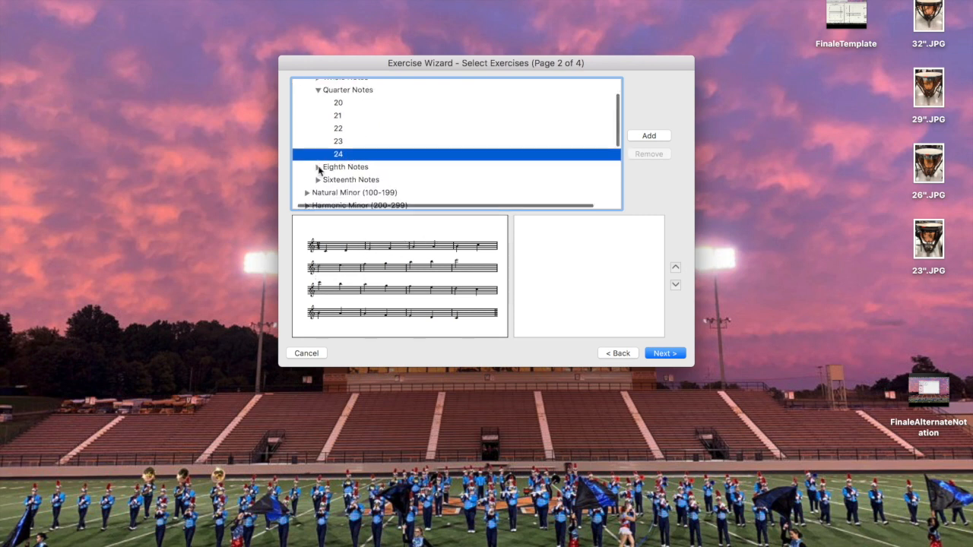
click(318, 166)
click(342, 180)
scroll(342, 181, down, 3)
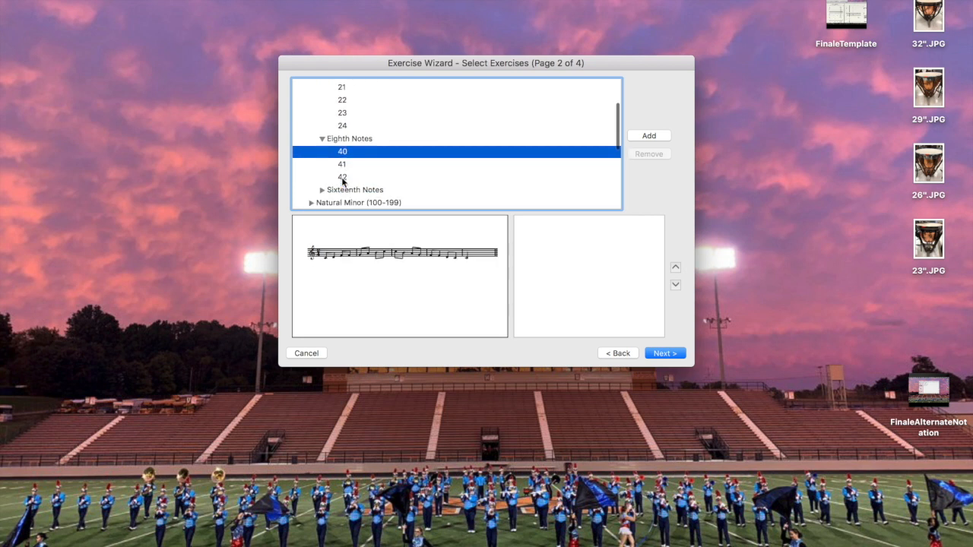
click(322, 177)
click(340, 188)
scroll(339, 186, up, 5)
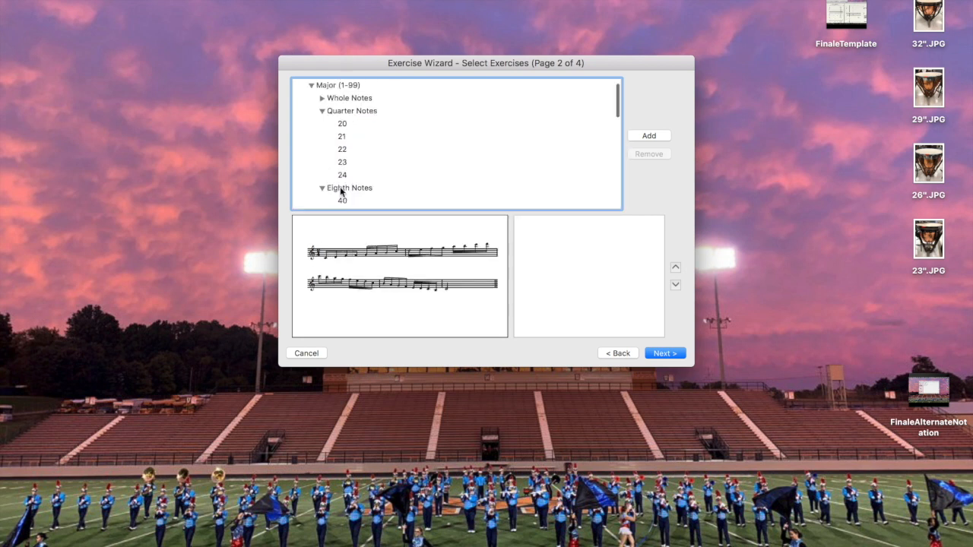
Add Quarter Notes exercise 20 and Eighth Notes exercise 40 to the lesson
click(343, 136)
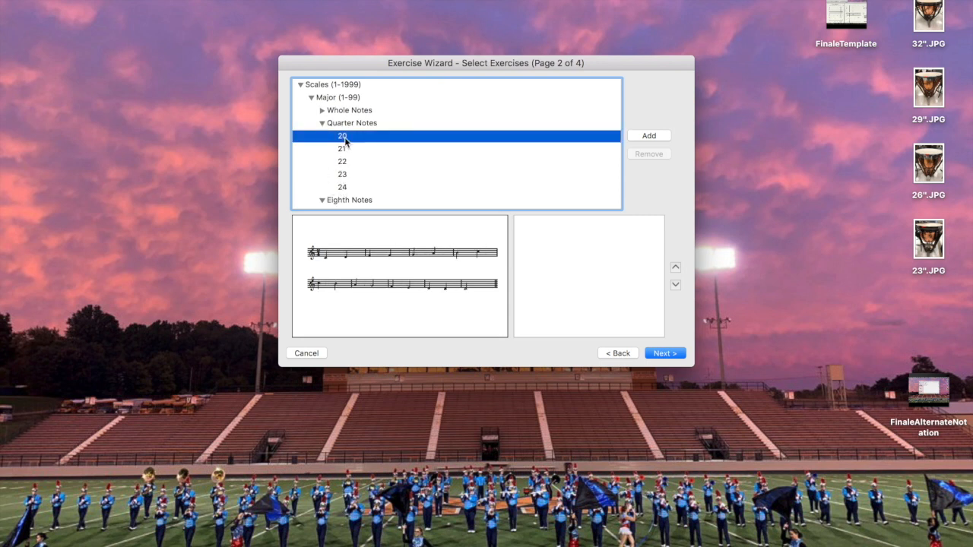
click(646, 137)
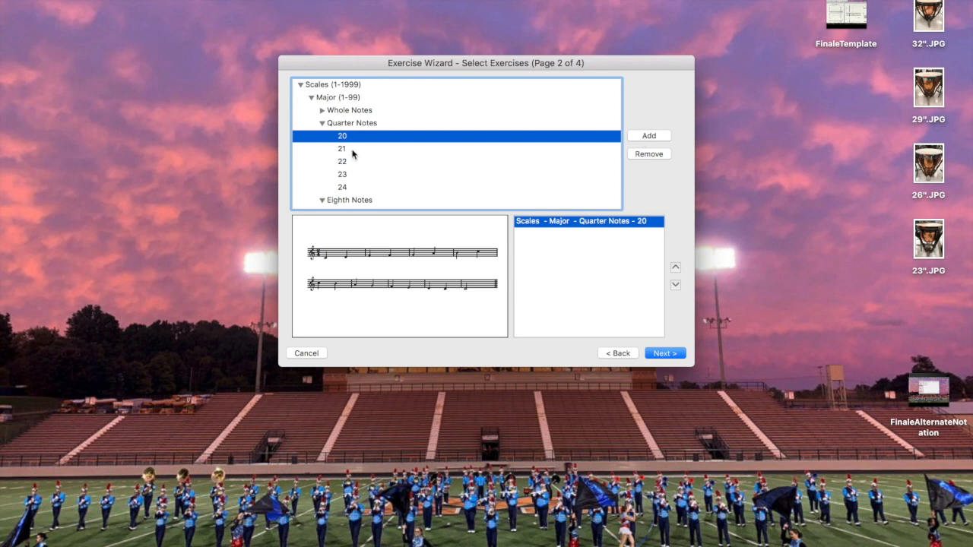
scroll(344, 171, down, 3)
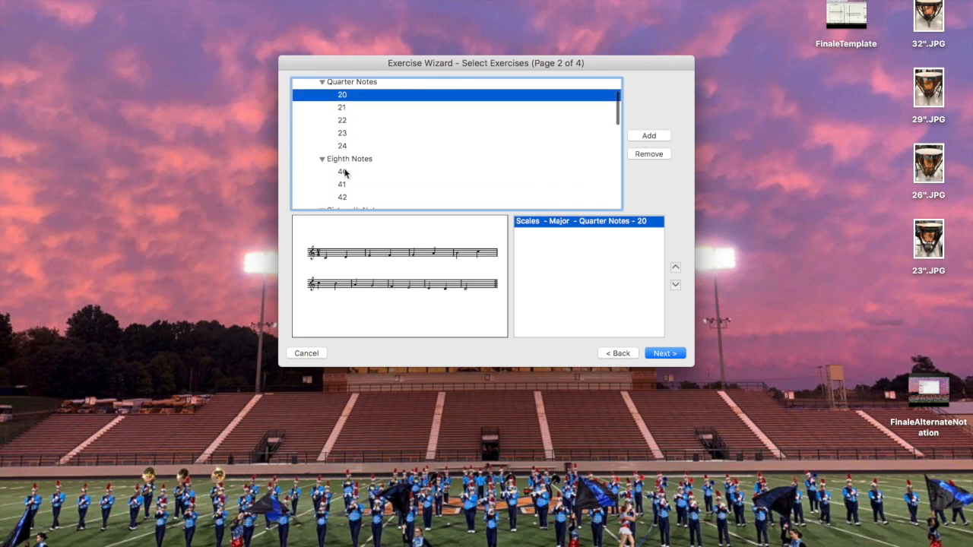
click(344, 173)
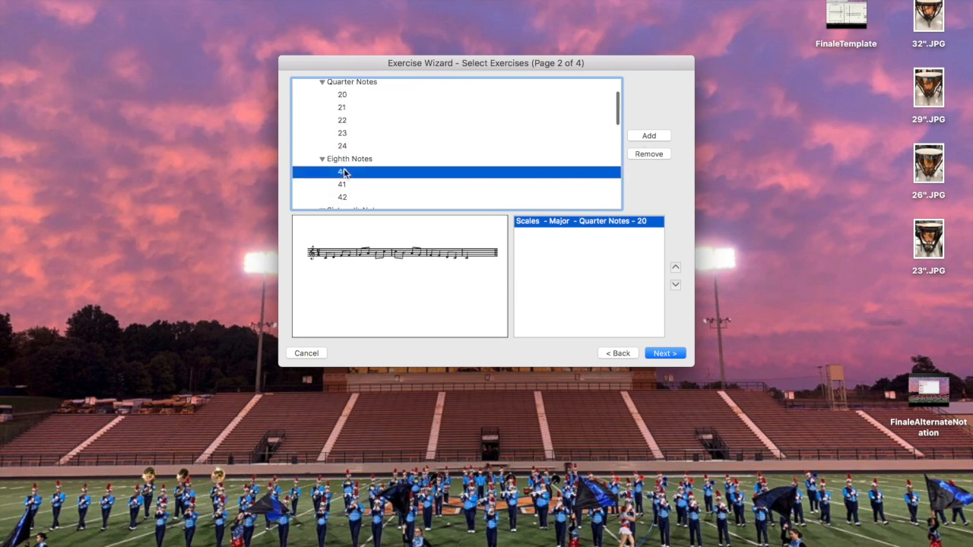
click(651, 137)
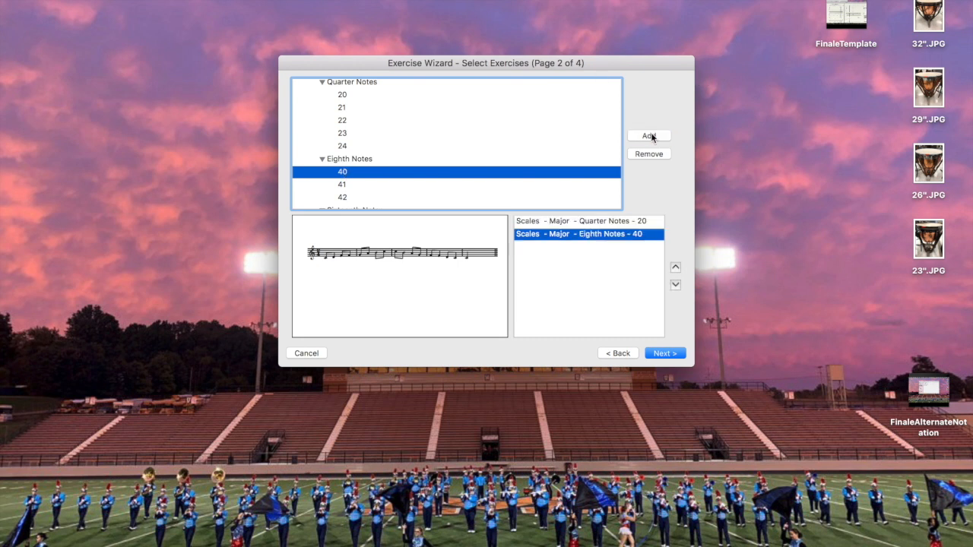
Title the first exercise 'Concert G Major #1' and set its key to G Major
click(665, 353)
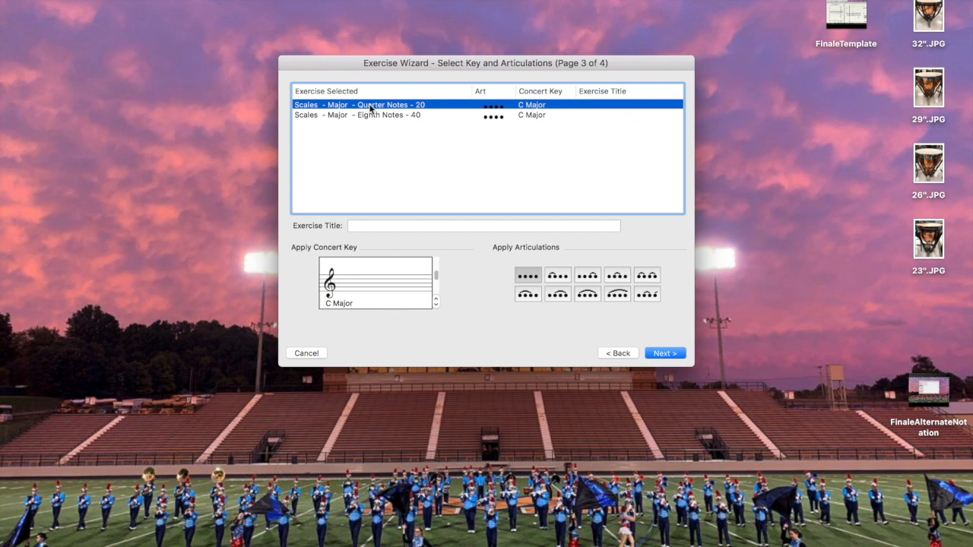
click(392, 226)
text(Concert G Major #1)
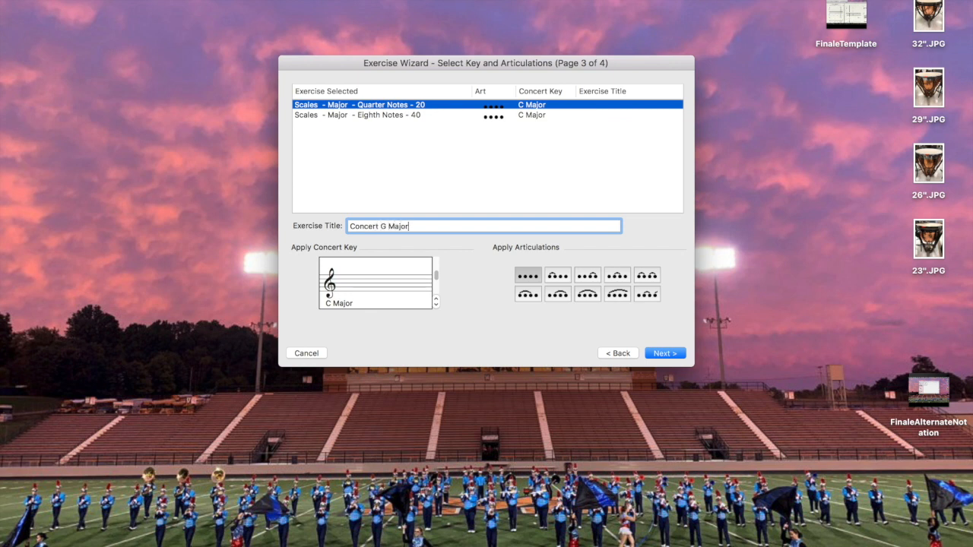
click(436, 298)
Title the Eighth Notes exercise 'Concert G Major #2', set G Major, and use the second articulation
click(401, 119)
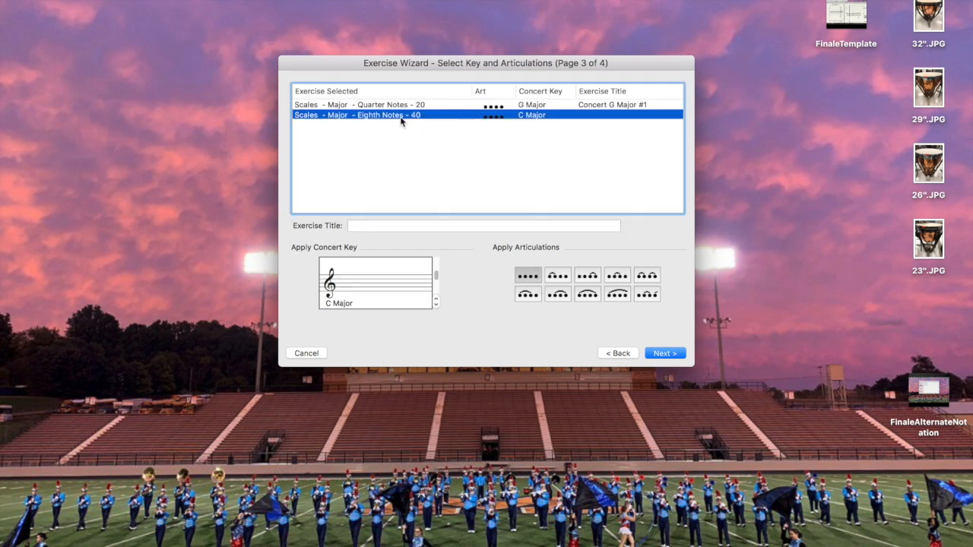
click(365, 227)
text(Concert G Major #2)
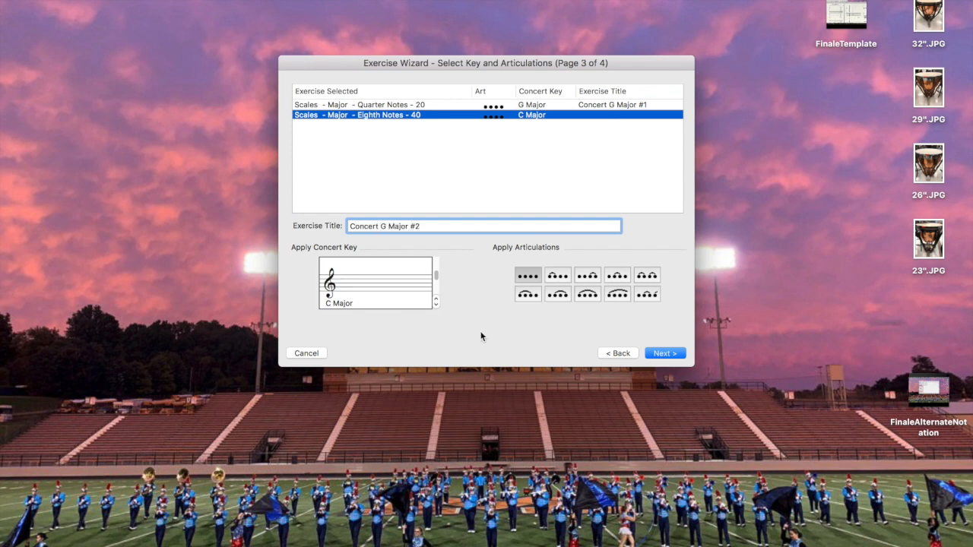
click(436, 303)
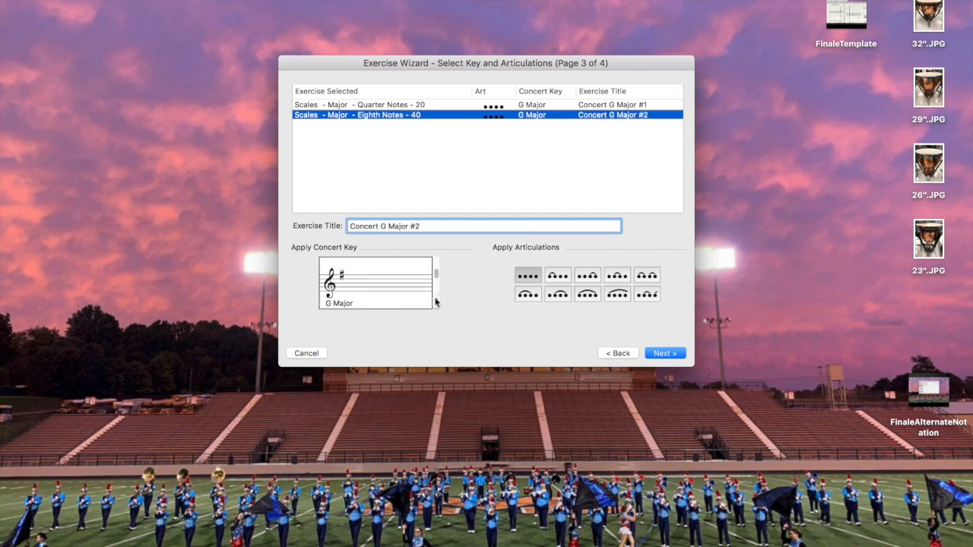
click(564, 280)
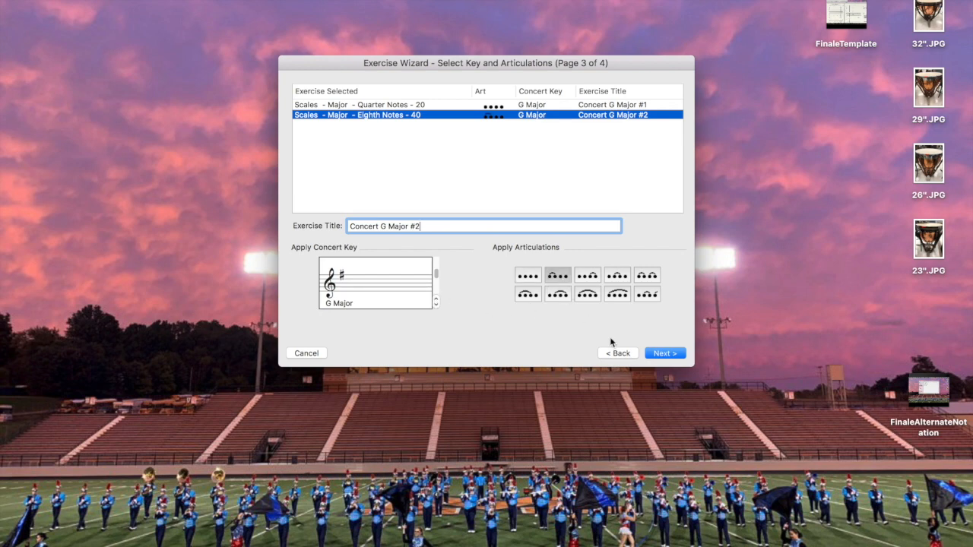
click(663, 355)
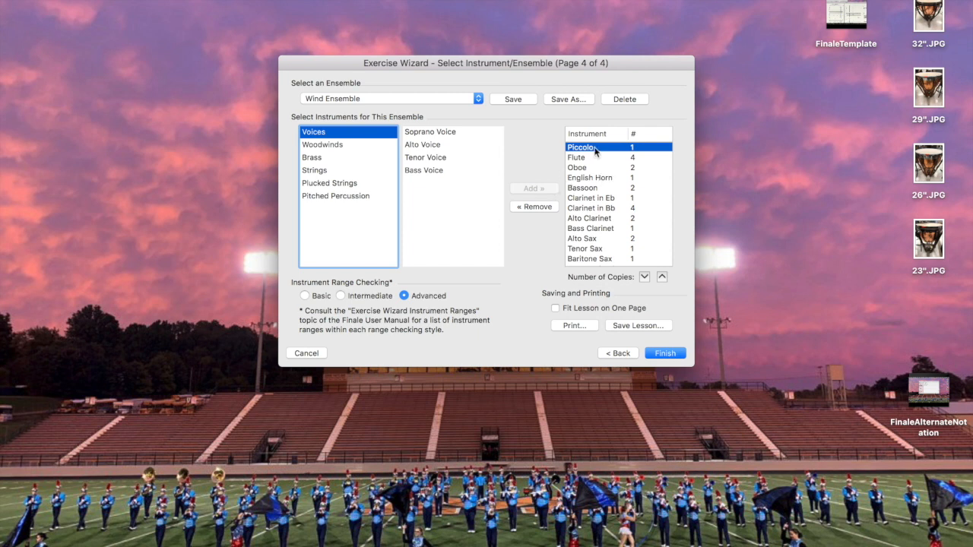
Remove Piccolo from the ensemble's instruments and select Oboe in the list
click(540, 206)
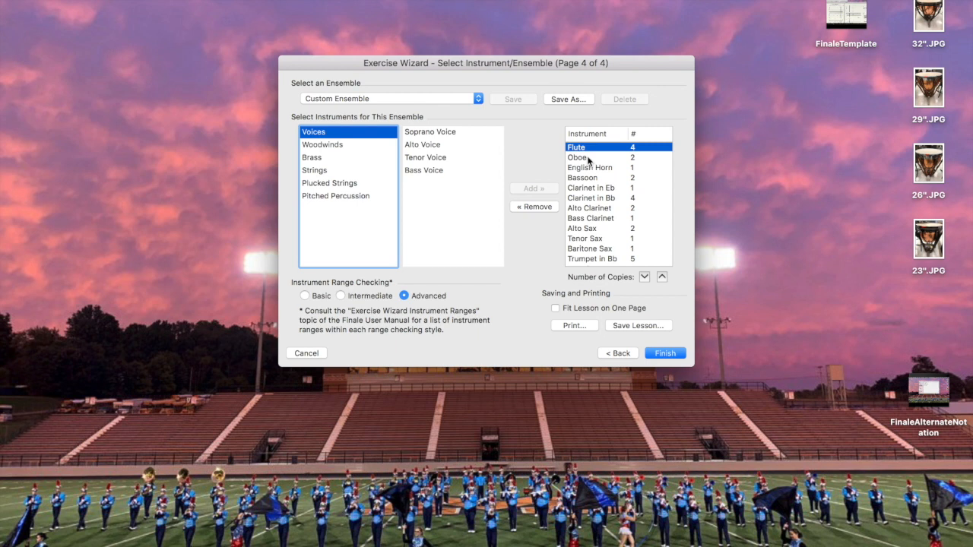
click(589, 158)
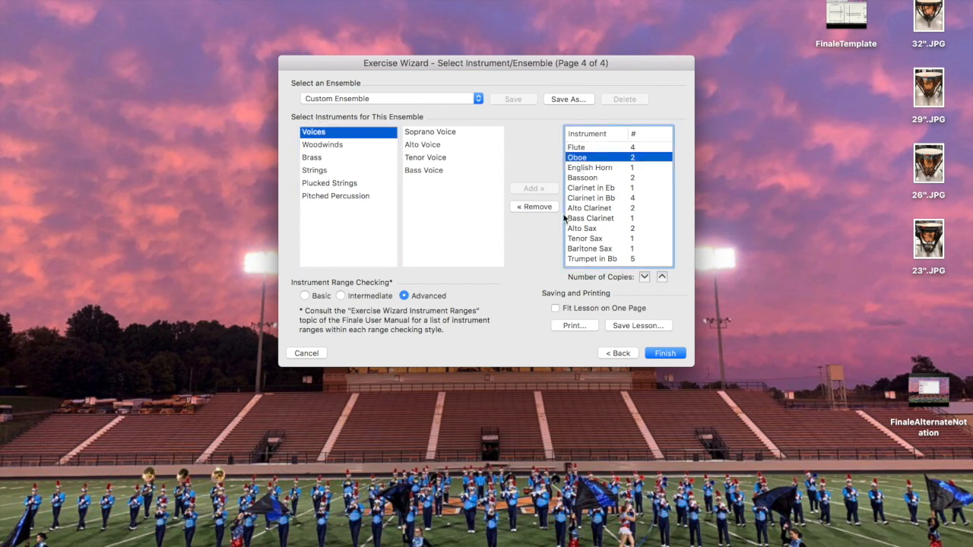
scroll(601, 204, down, 5)
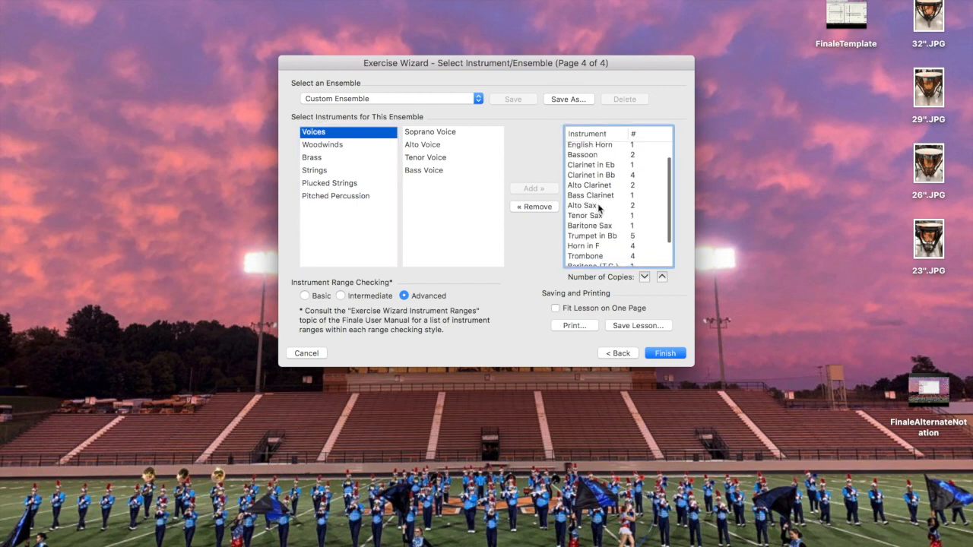
scroll(597, 203, up, 6)
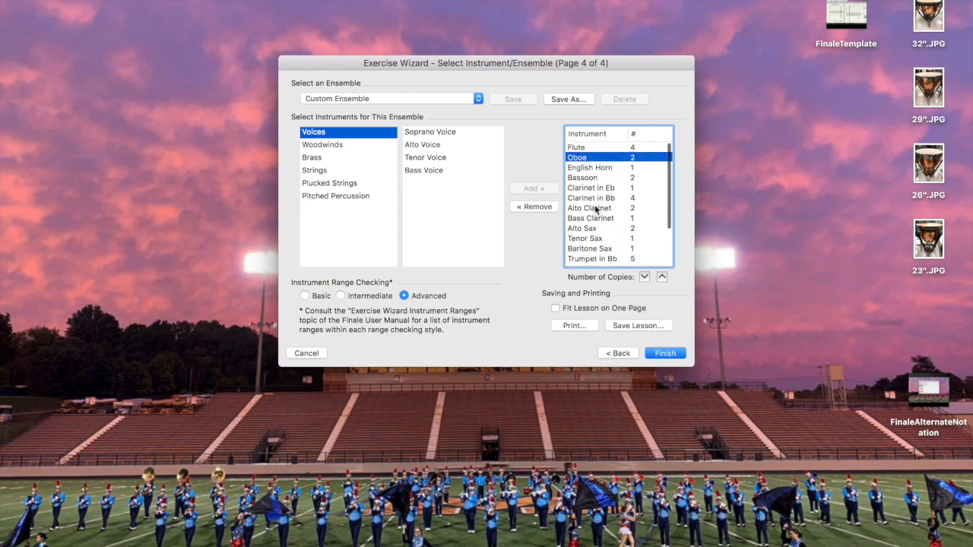
scroll(593, 205, down, 3)
scroll(593, 211, up, 2)
scroll(594, 209, up, 1)
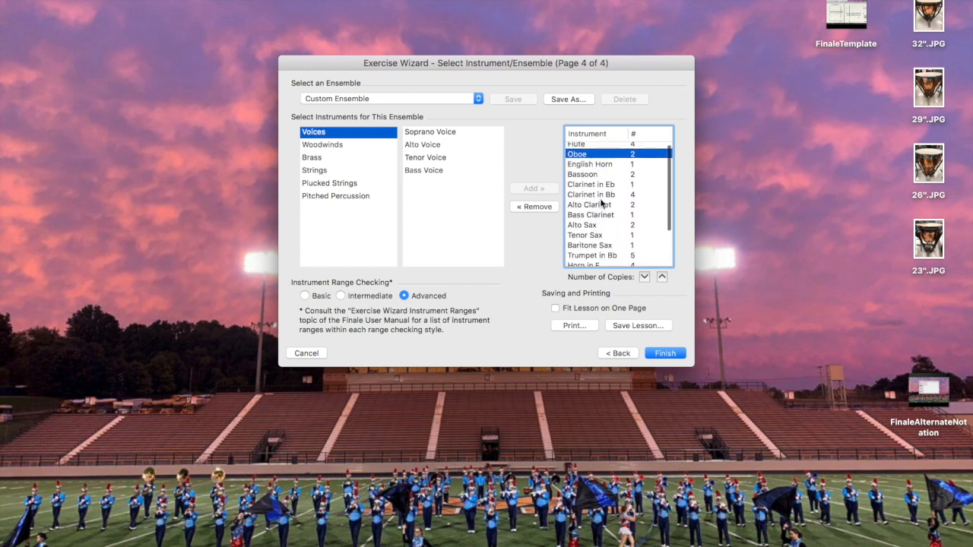
scroll(598, 203, down, 3)
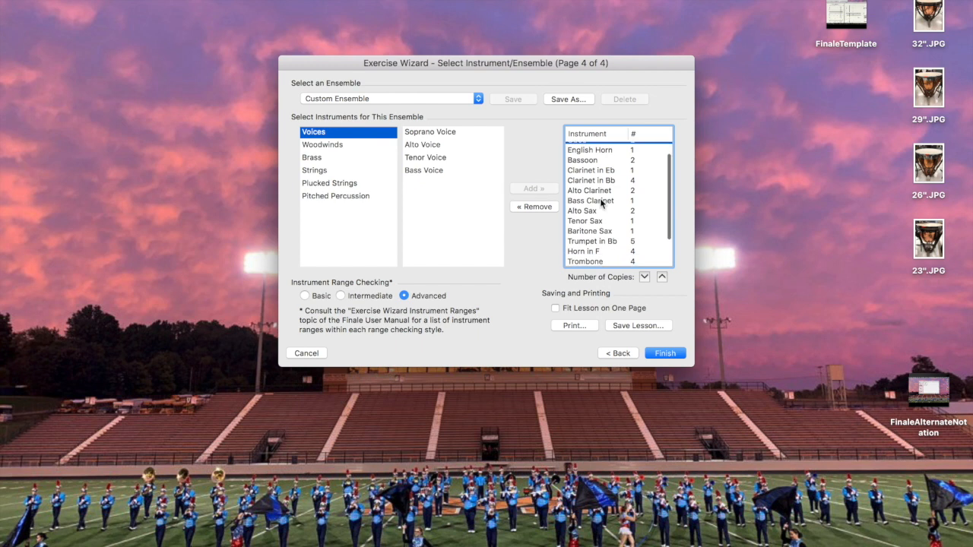
Add Strings > Violin Section to the ensemble and set range checking to Intermediate
click(313, 158)
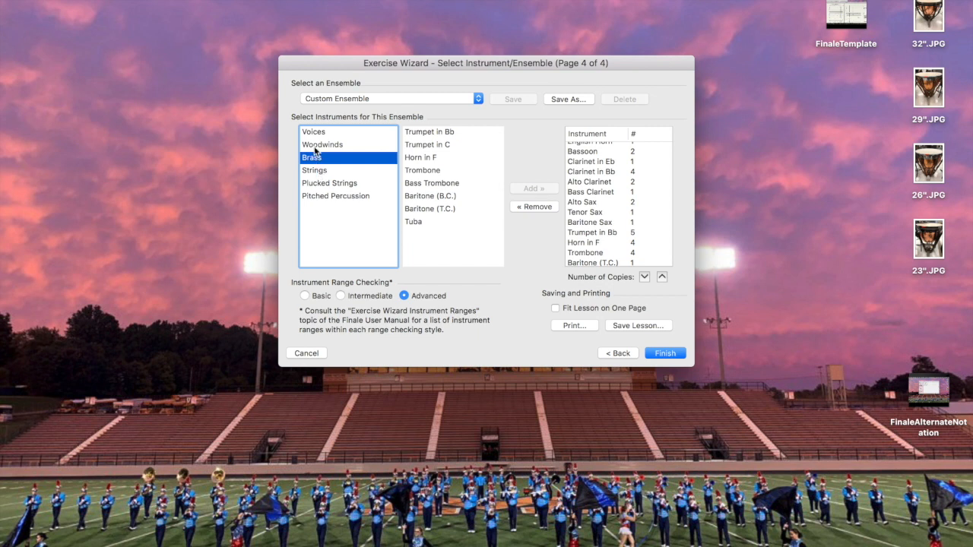
click(315, 170)
click(424, 135)
scroll(617, 217, up, 4)
scroll(617, 218, down, 6)
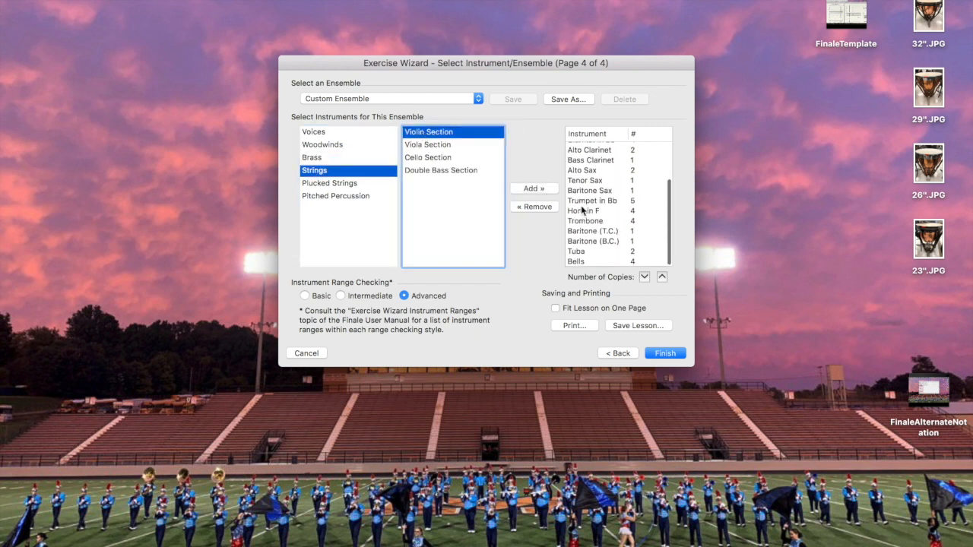
click(535, 188)
scroll(598, 212, up, 1)
scroll(598, 212, up, 3)
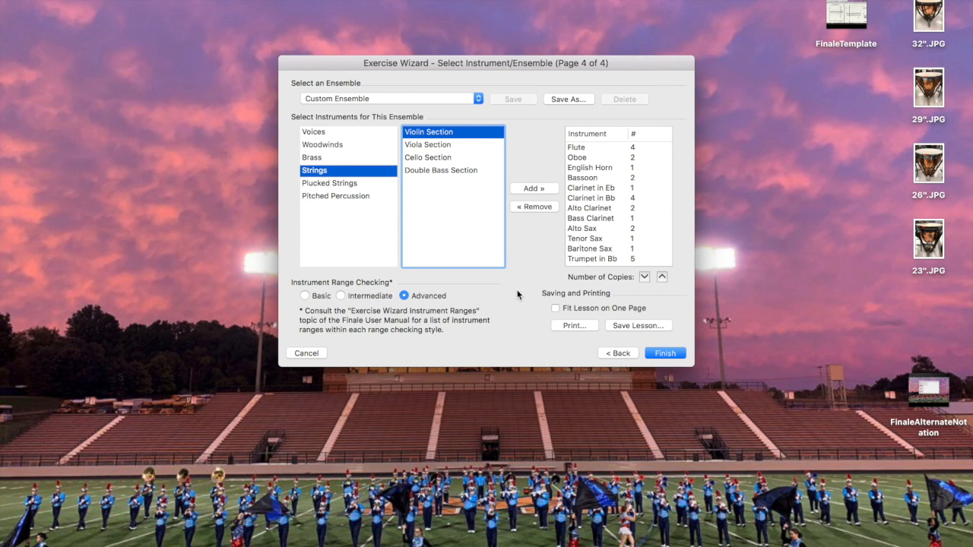
click(342, 295)
click(635, 328)
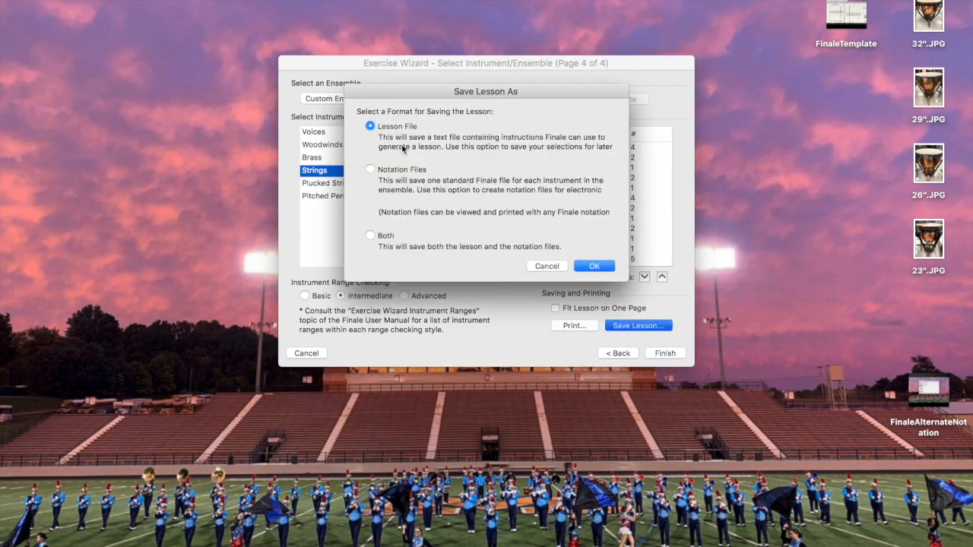
Save both lesson and notation files, naming the lesson 'ConcertGMajorScale' without spaces
click(372, 237)
click(587, 267)
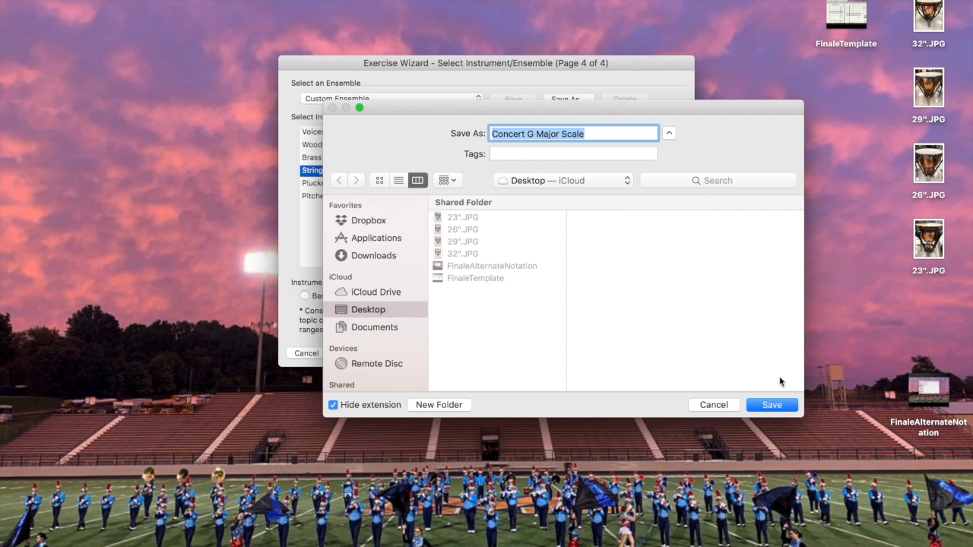
click(528, 134)
key(BackSpace)
click(534, 134)
key(BackSpace)
click(556, 134)
key(BackSpace)
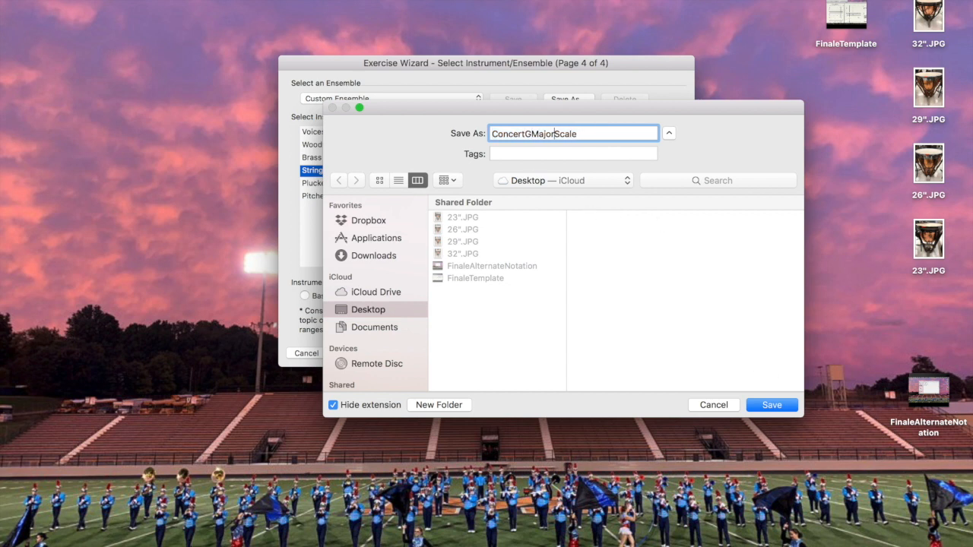
click(764, 403)
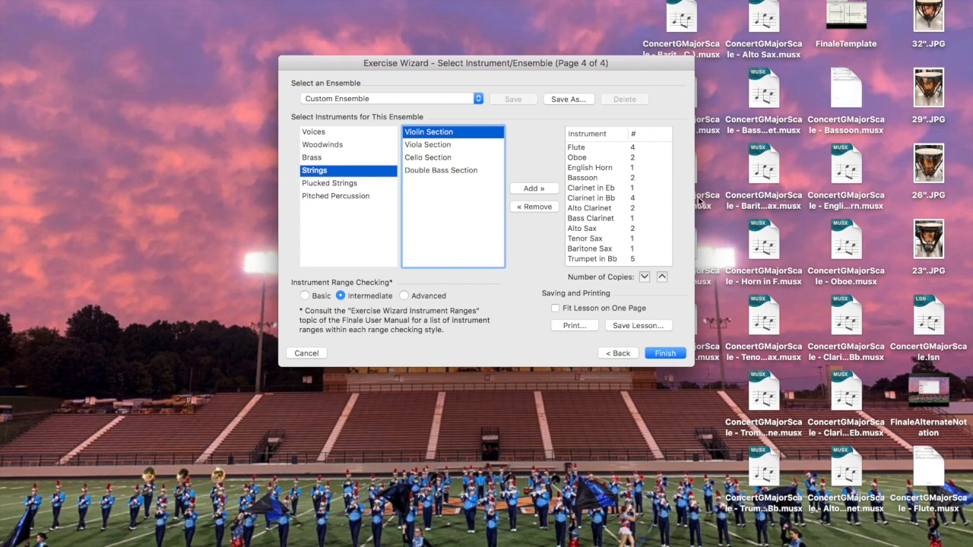
Finish the wizard and decline saving the Custom Ensemble changes
click(664, 354)
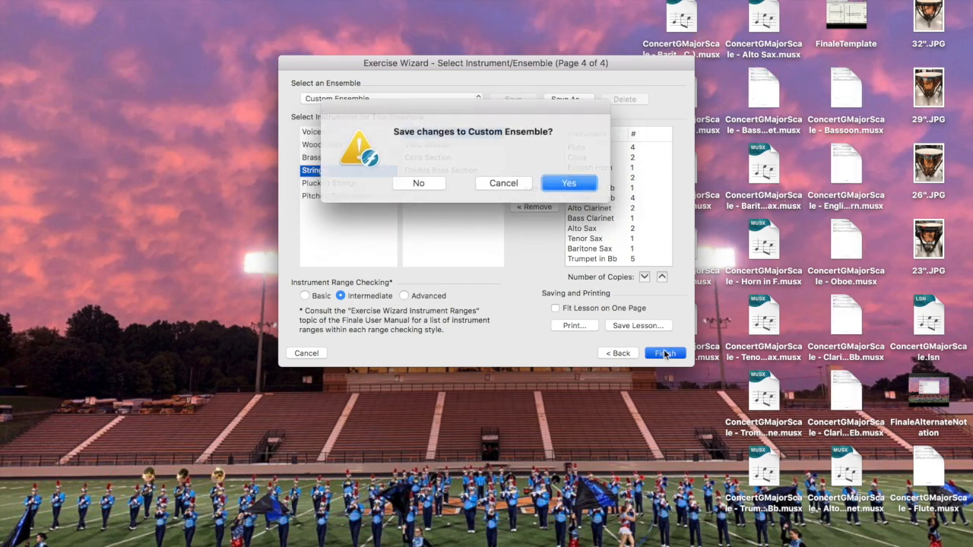
click(418, 182)
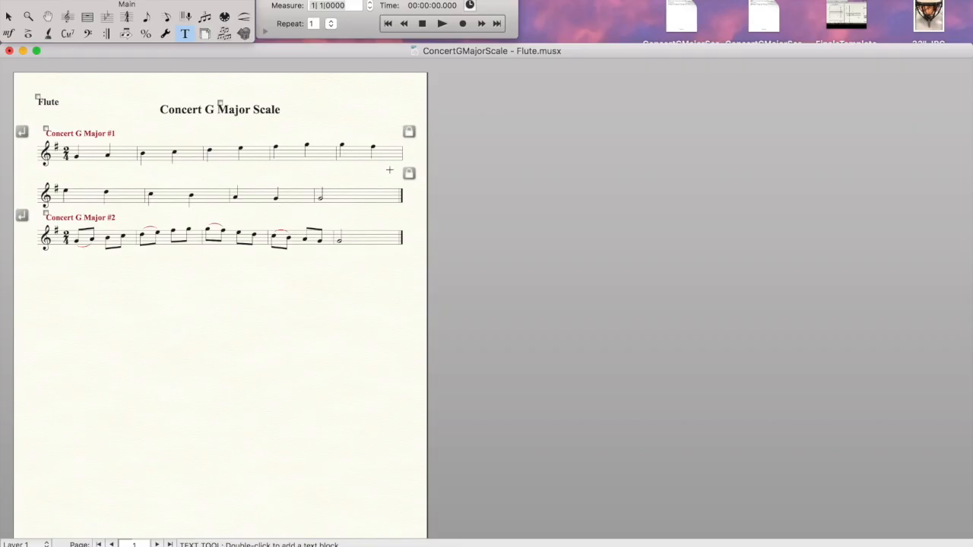
Close the Flute part without saving and open 'ConcertGMajorScale - Violin Section.musx'
click(9, 51)
click(448, 126)
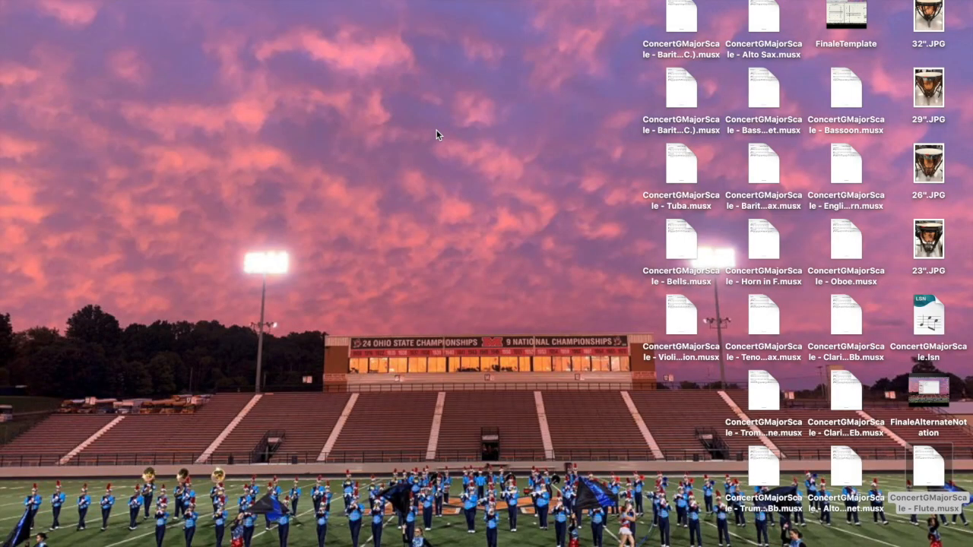
double_click(680, 332)
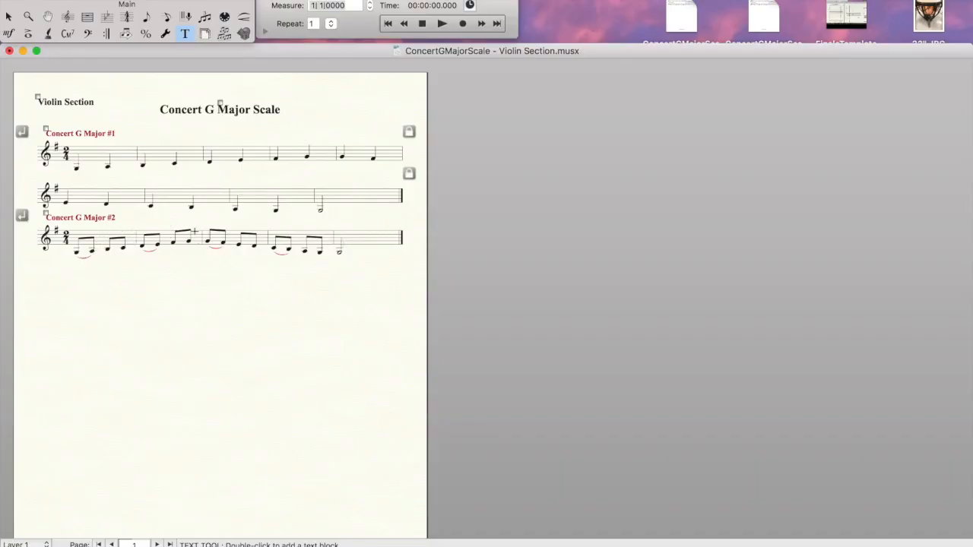
Give Violin Section systems 1 and 3 a 0.5 left margin, then close the part
click(205, 35)
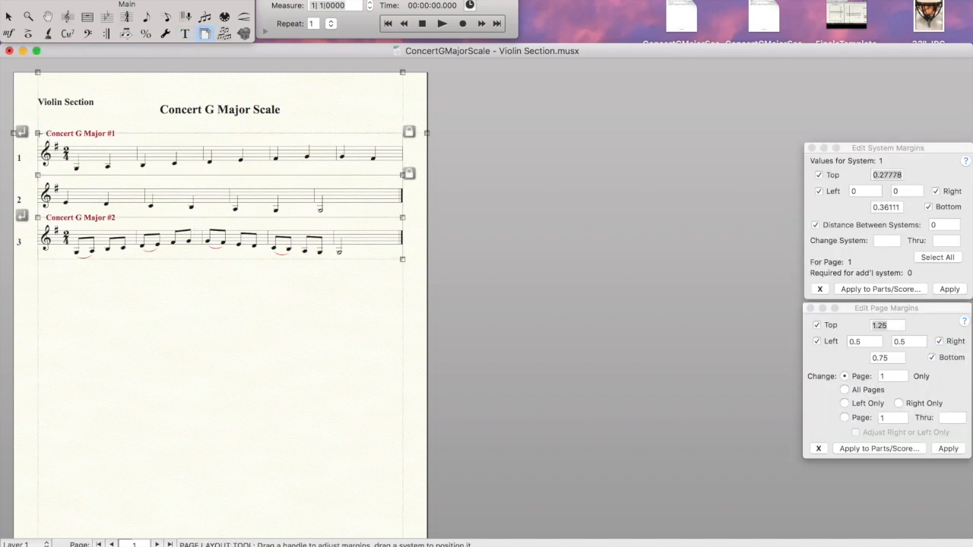
click(38, 133)
click(865, 192)
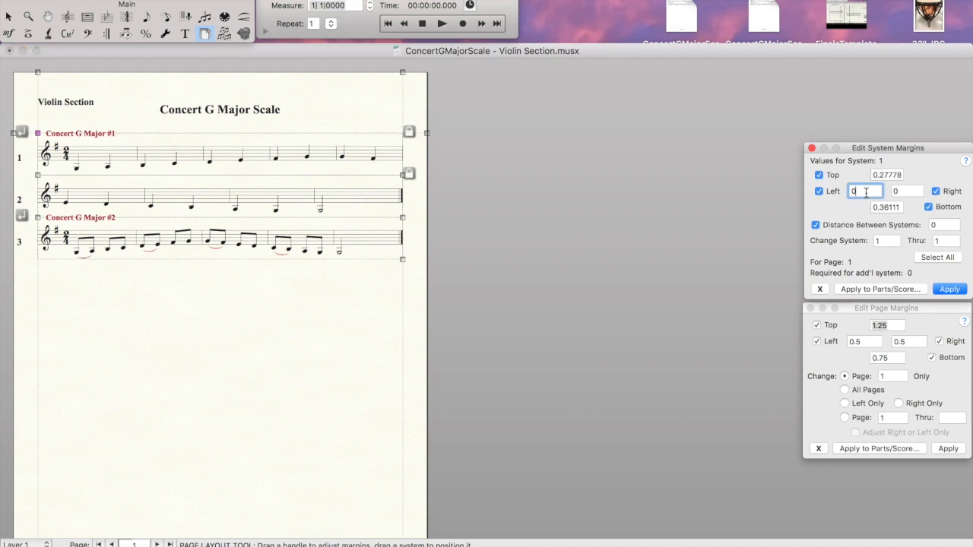
text(.5)
click(949, 289)
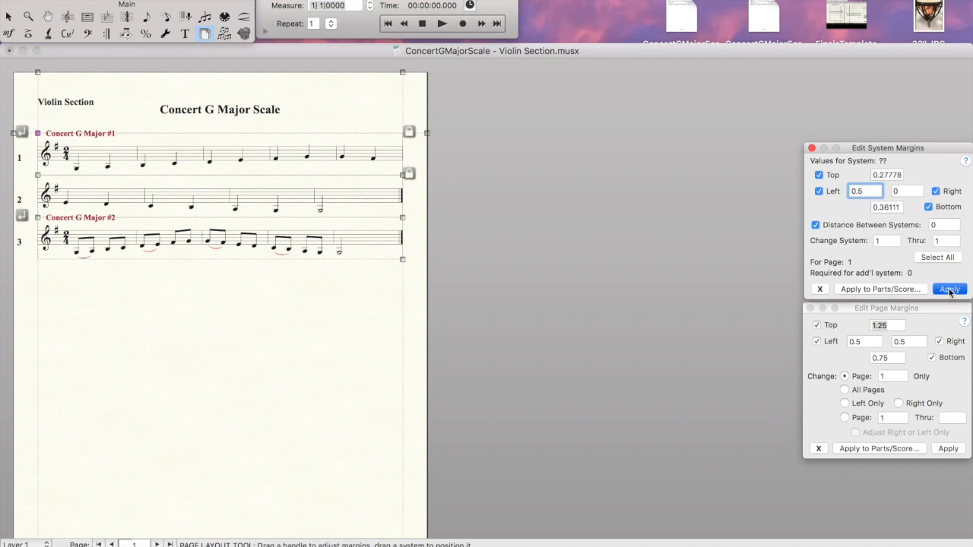
click(38, 218)
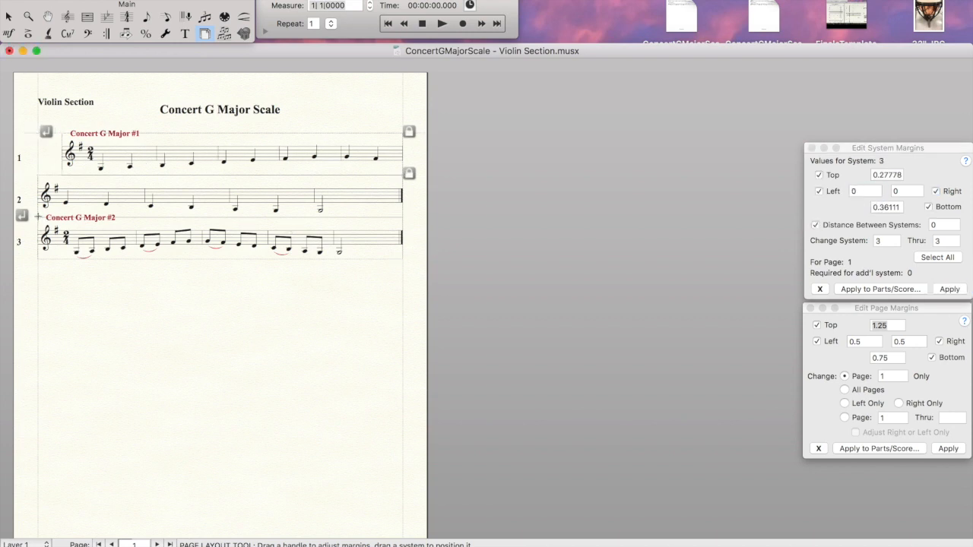
click(866, 191)
text(.5)
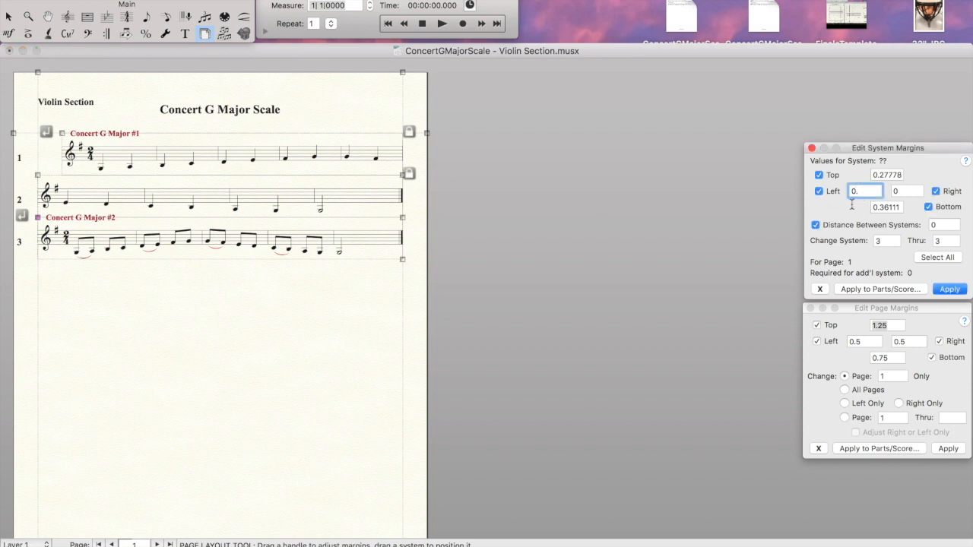
click(954, 289)
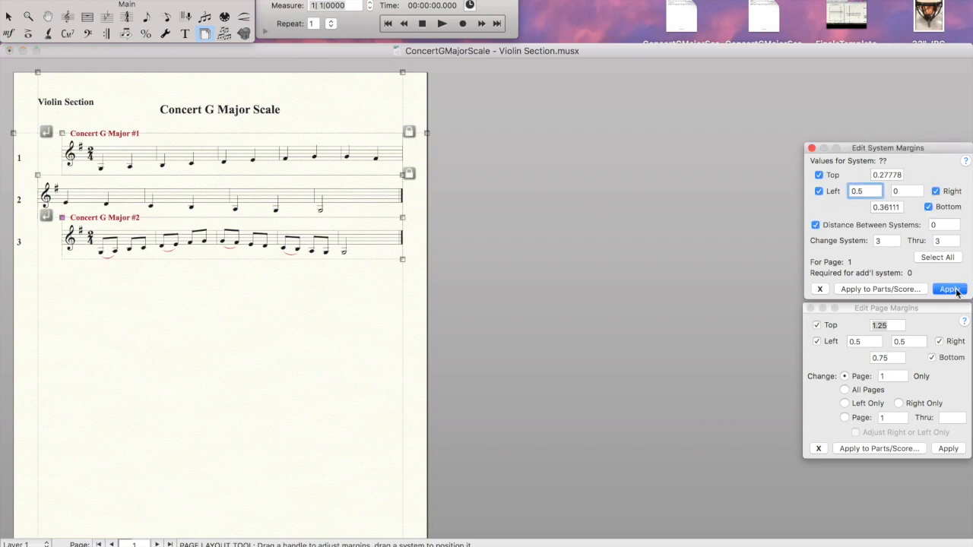
click(589, 234)
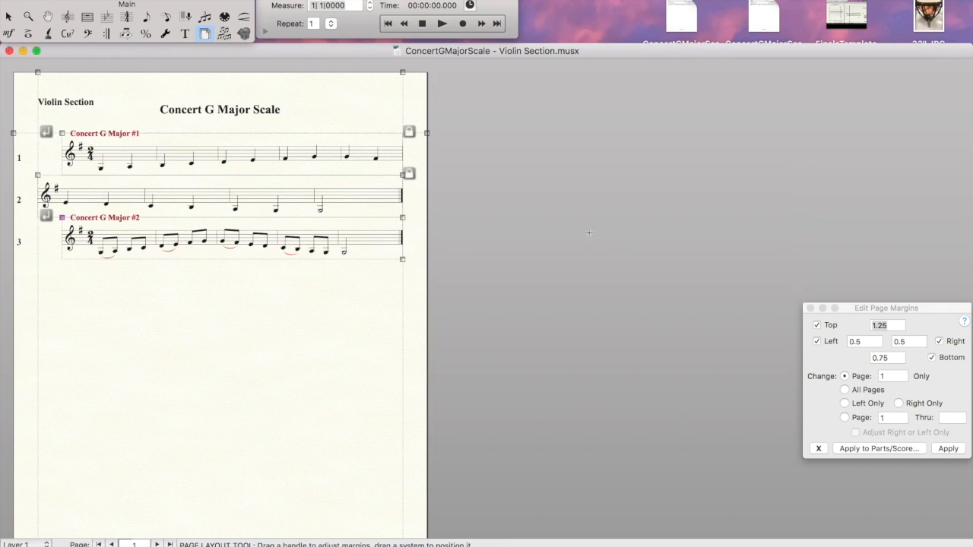
click(9, 51)
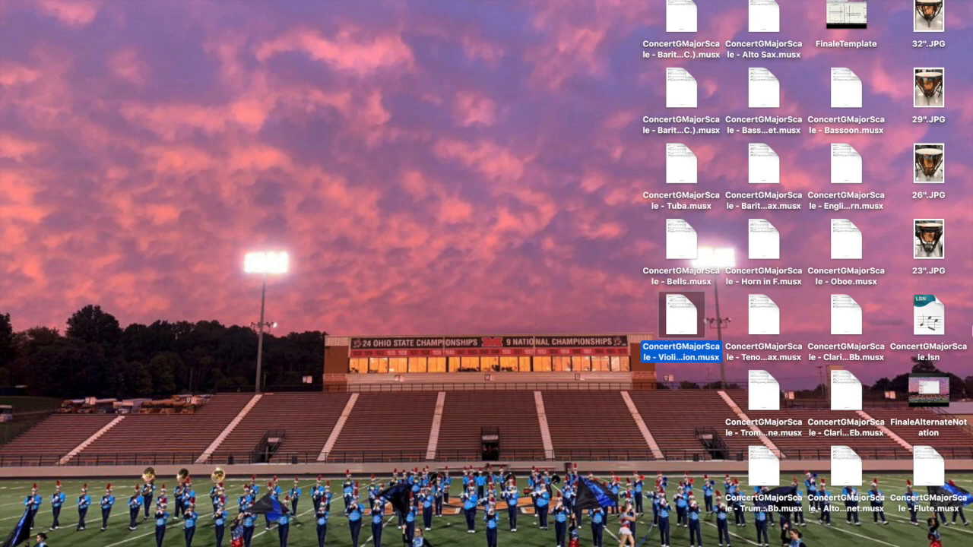
Reopen the ConcertGMajorScale lesson, review the Wind Ensemble list, and cancel printing
double_click(916, 319)
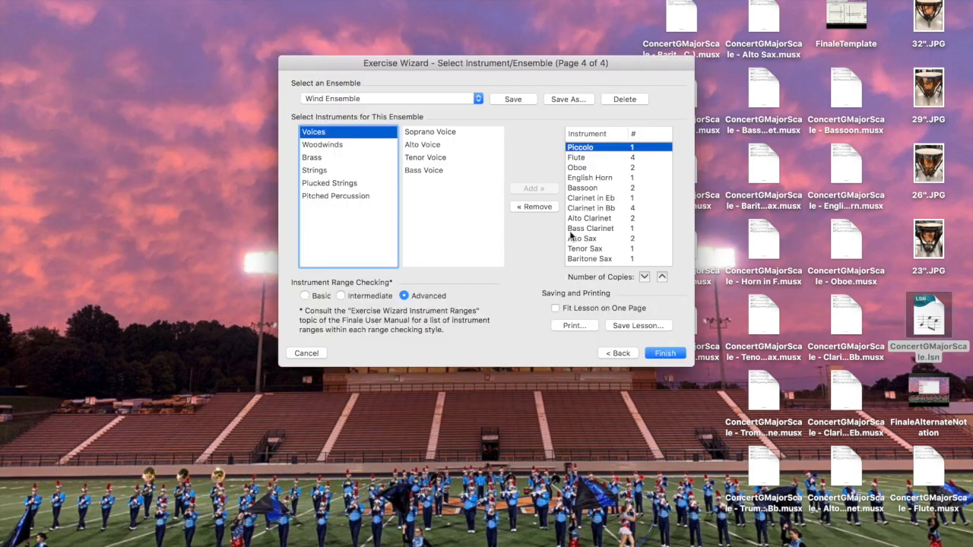
scroll(621, 212, down, 3)
scroll(622, 213, up, 3)
scroll(623, 212, down, 5)
scroll(616, 228, up, 2)
scroll(601, 213, up, 5)
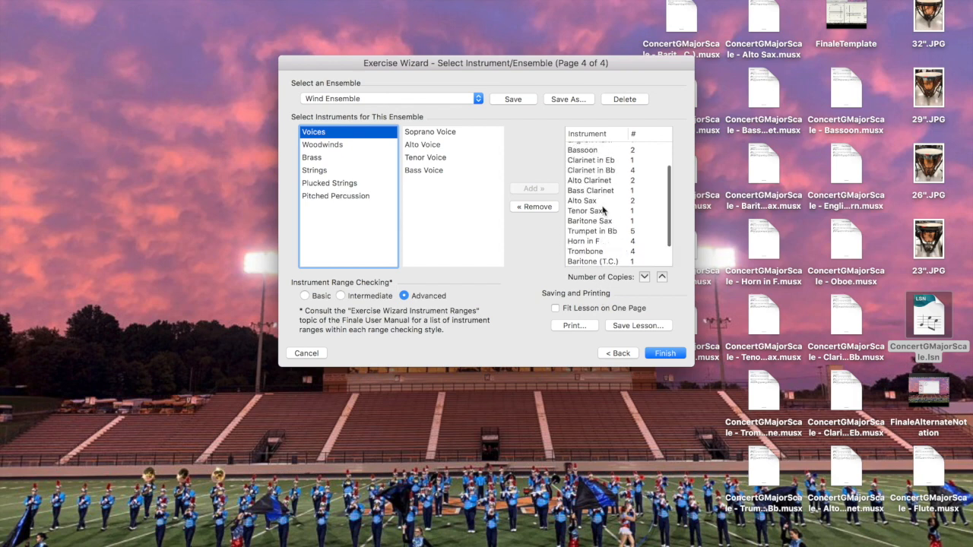
click(566, 331)
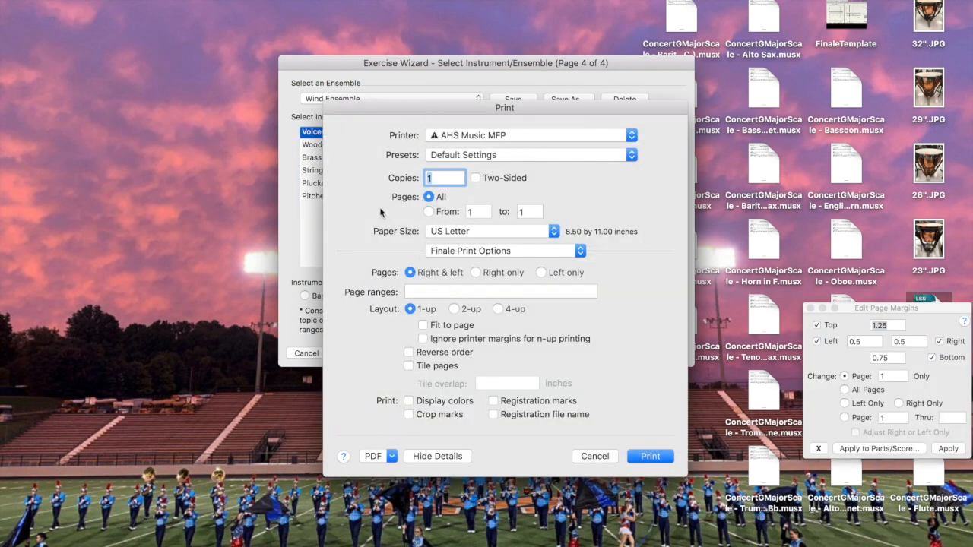
click(595, 456)
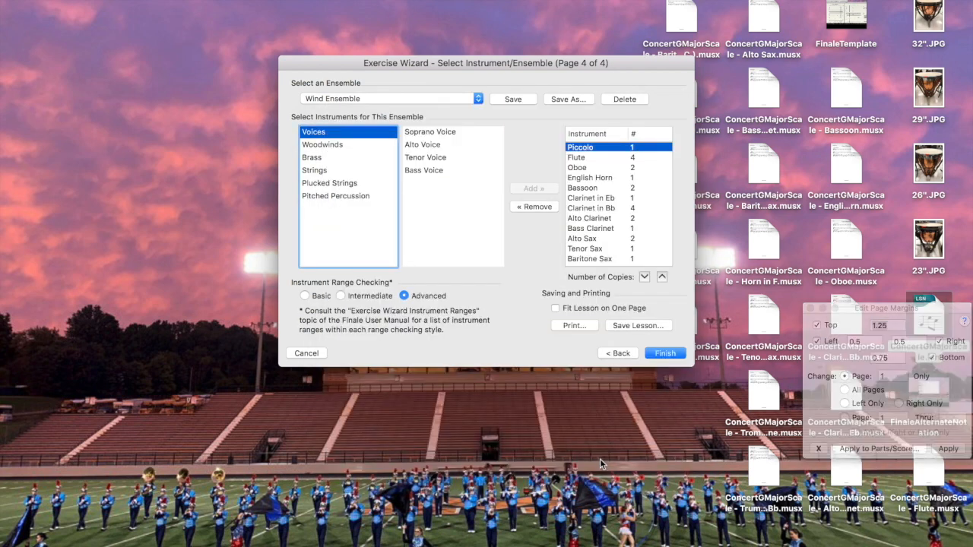
Step back to page 1 and retitle the lesson 'Rhythm Exercise'
click(616, 353)
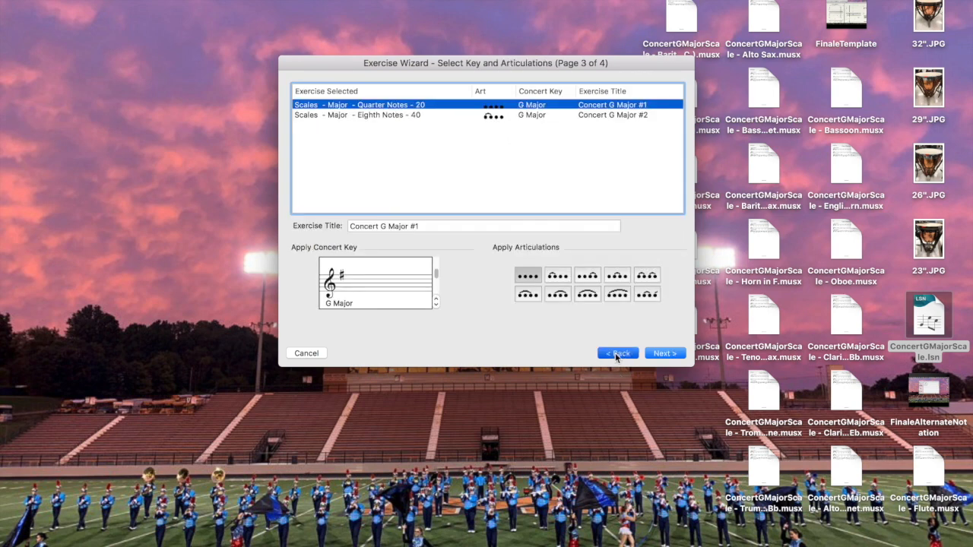
click(616, 353)
click(617, 354)
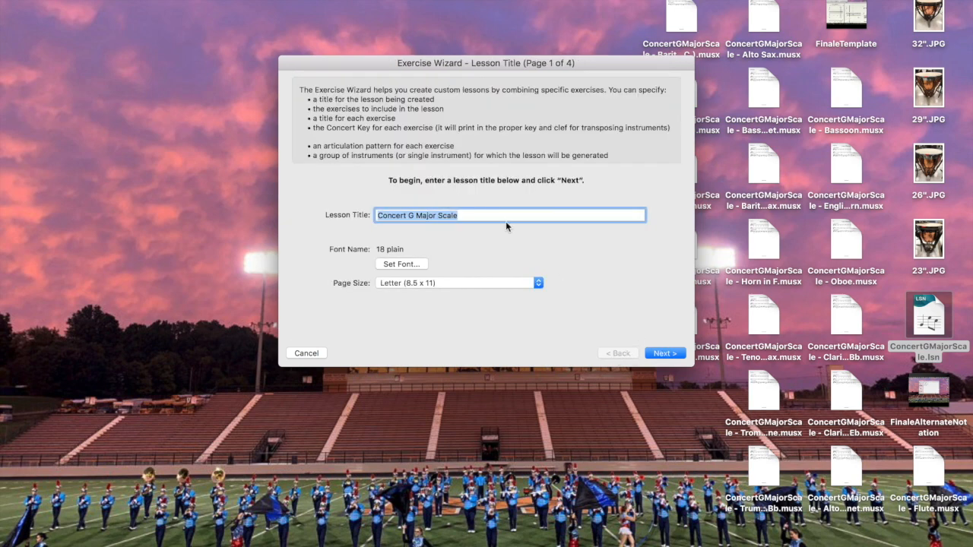
text(Rhythm Exercise)
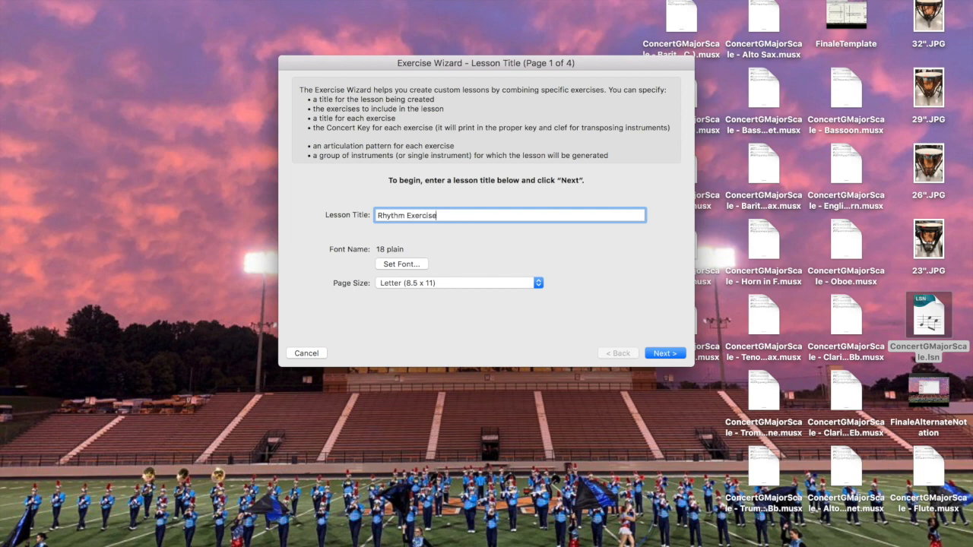
Expand Rhythms > Simple Time 1, preview exercise 6100, and read the group description
click(662, 357)
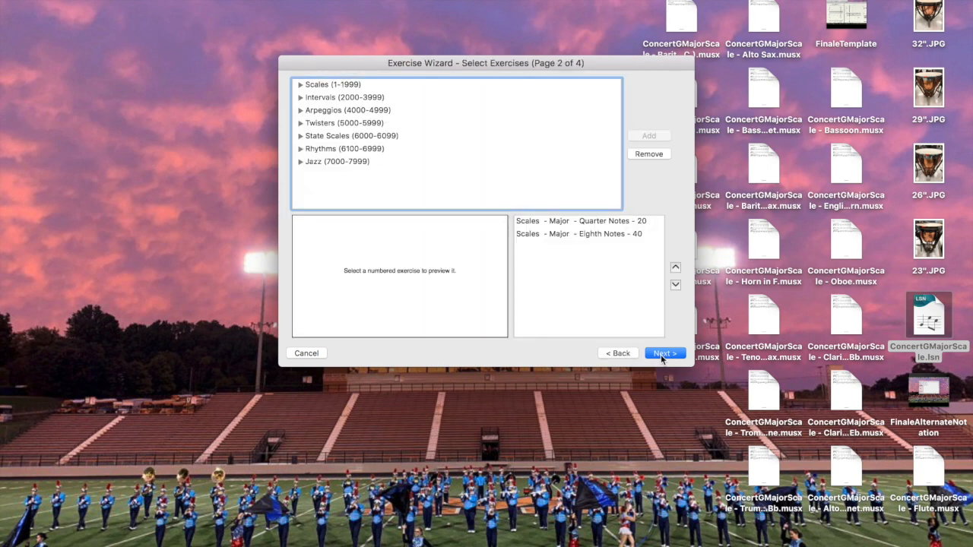
click(300, 152)
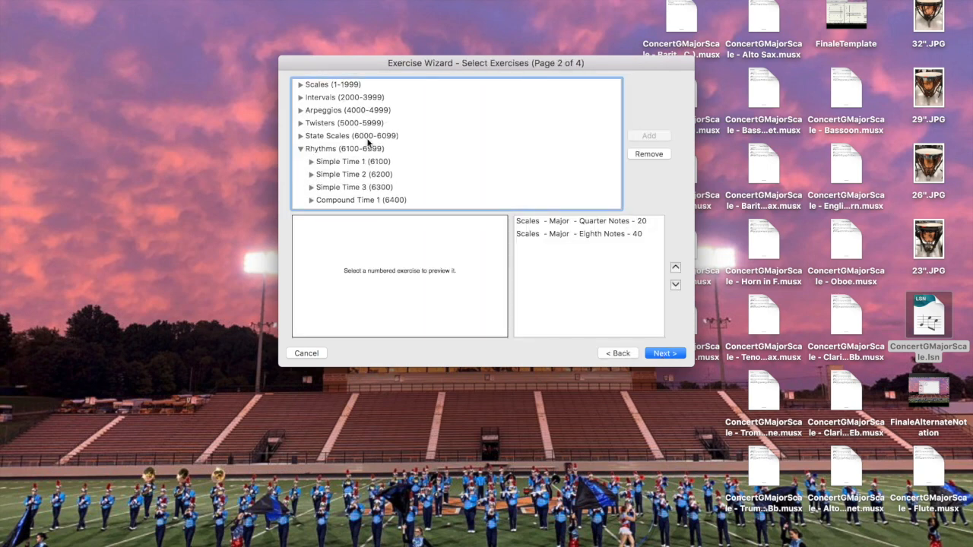
scroll(369, 148, down, 2)
double_click(326, 140)
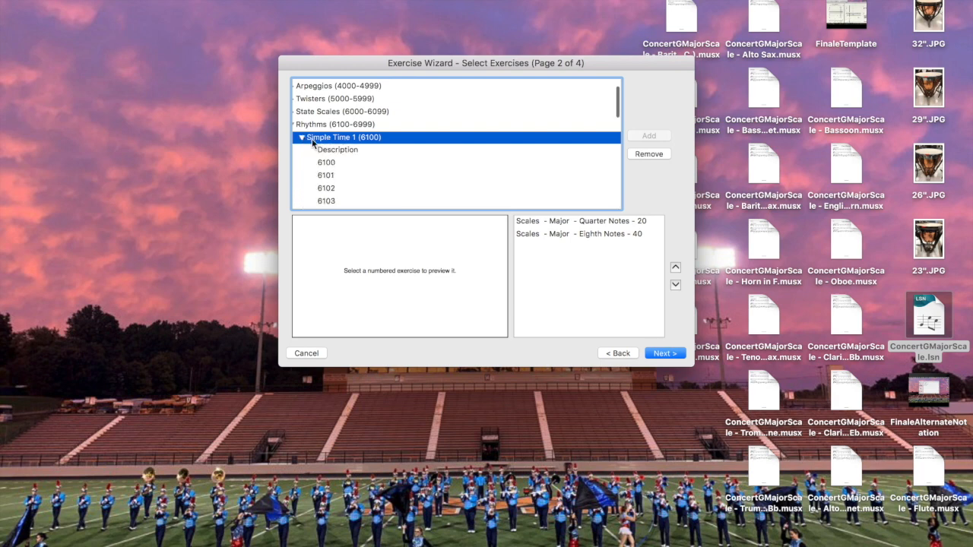
click(327, 163)
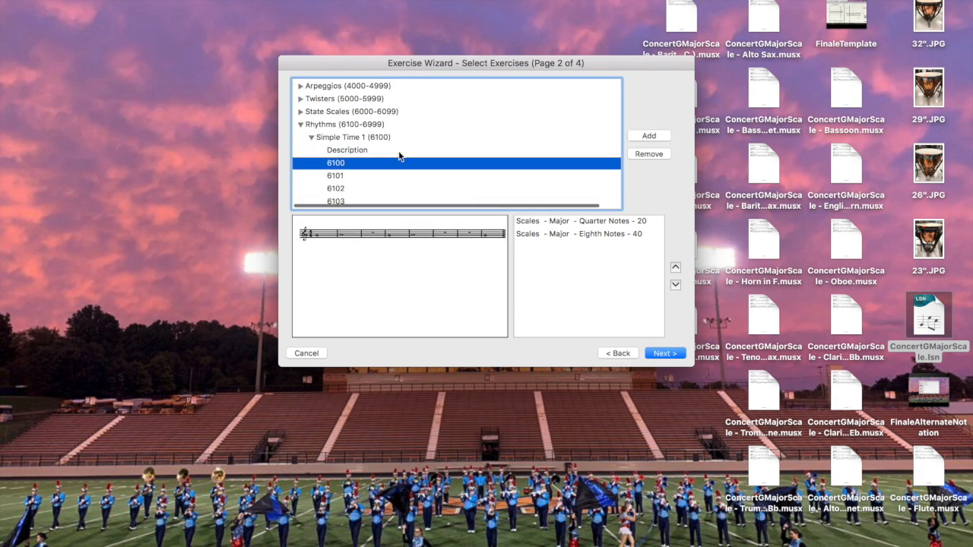
click(340, 152)
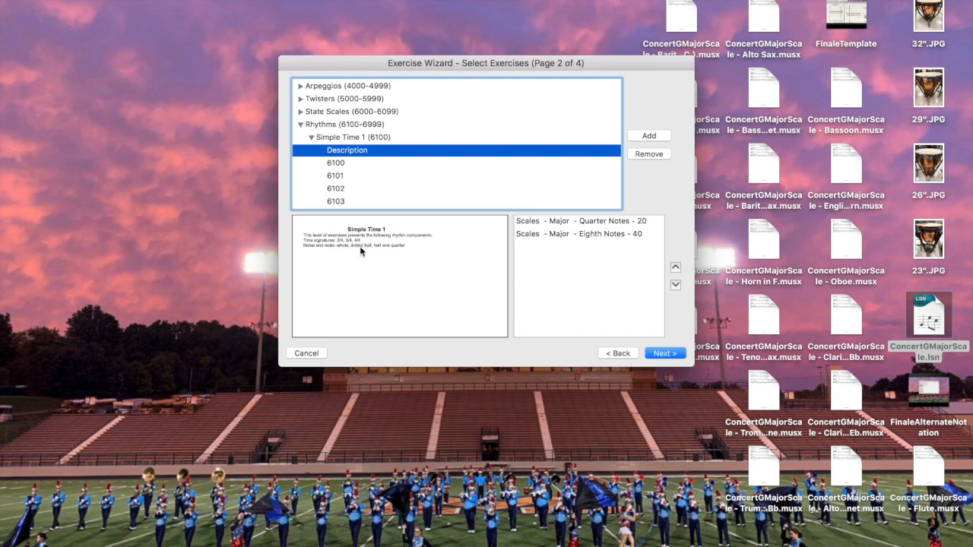
Preview rhythm exercises 6104, 6114, 6136, 6138 and 6140, then expand Simple Time 2
scroll(362, 176, down, 2)
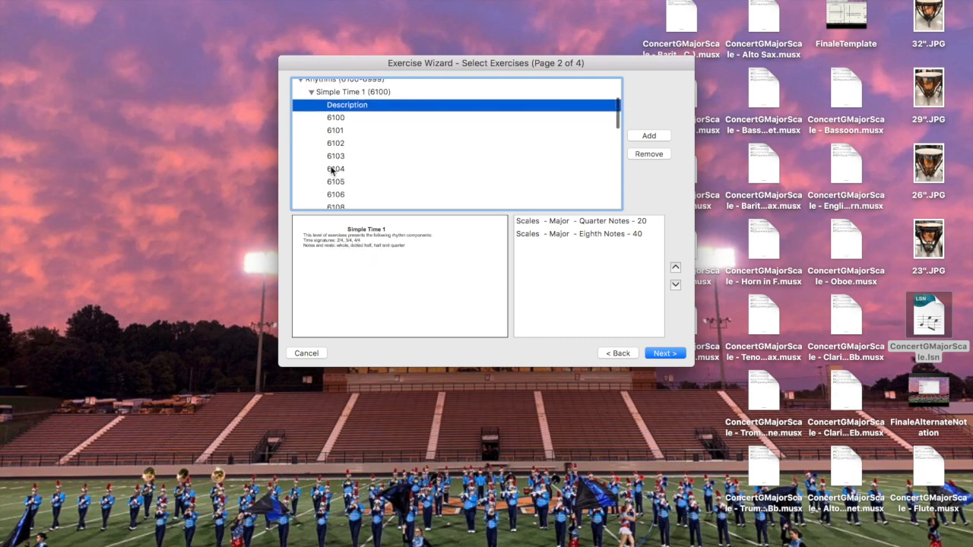
click(332, 170)
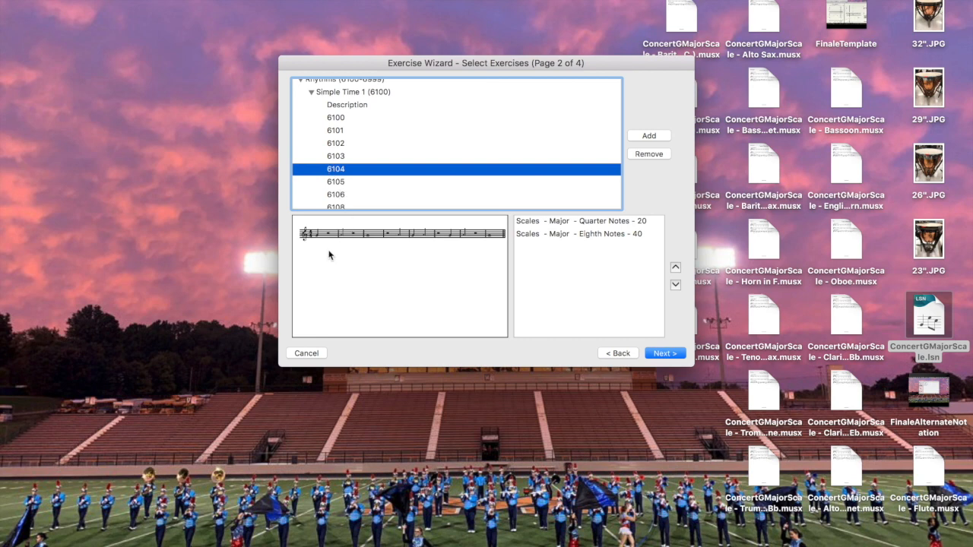
scroll(341, 179, down, 4)
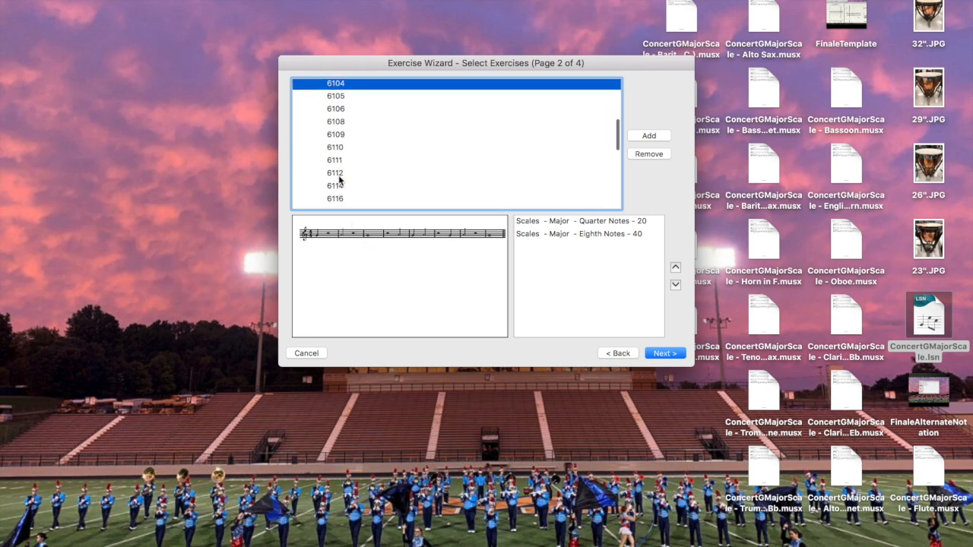
click(336, 187)
scroll(337, 187, down, 6)
click(337, 181)
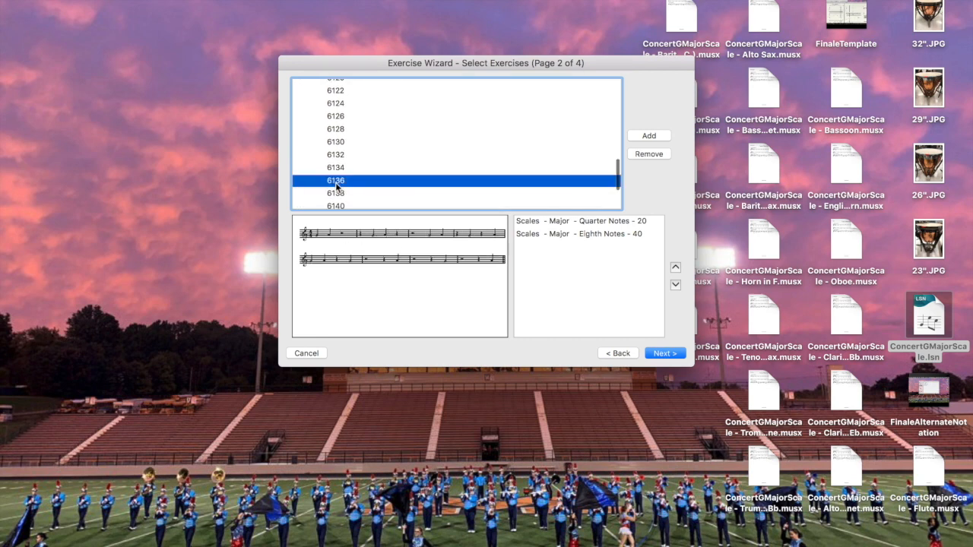
scroll(337, 186, down, 4)
scroll(336, 186, up, 1)
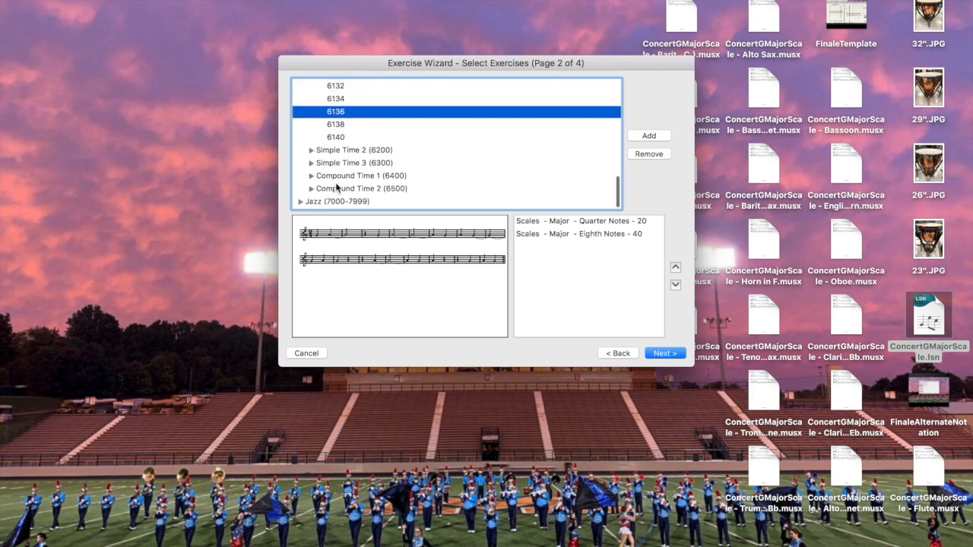
click(339, 125)
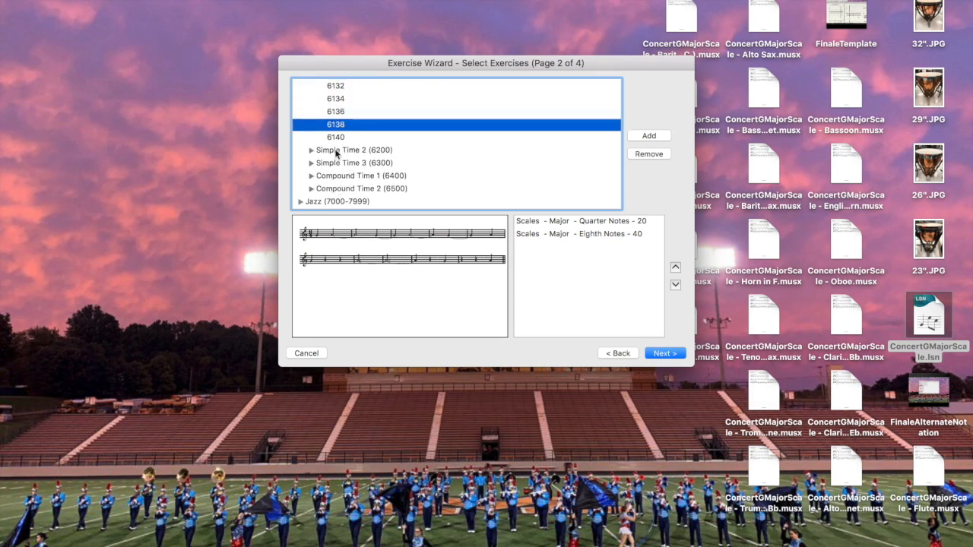
click(332, 137)
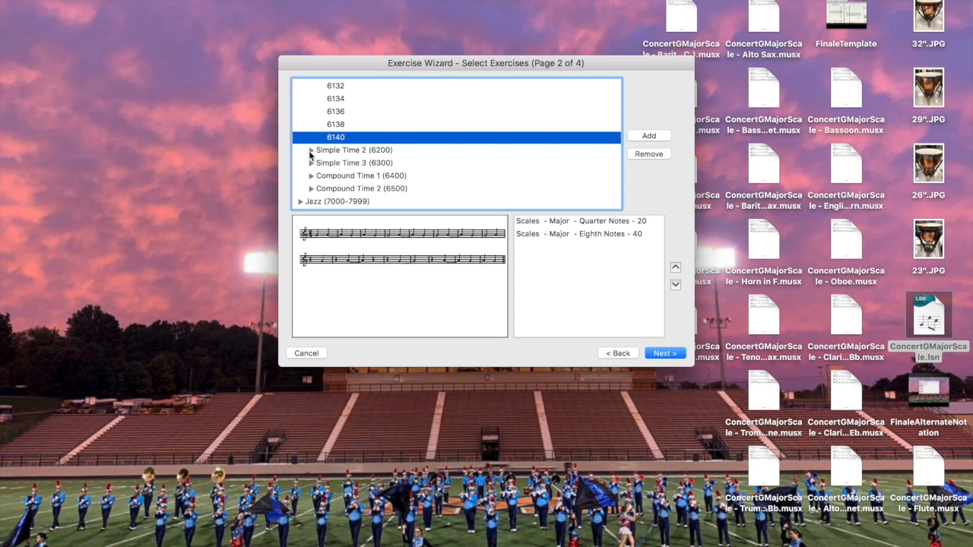
click(311, 151)
scroll(341, 190, down, 3)
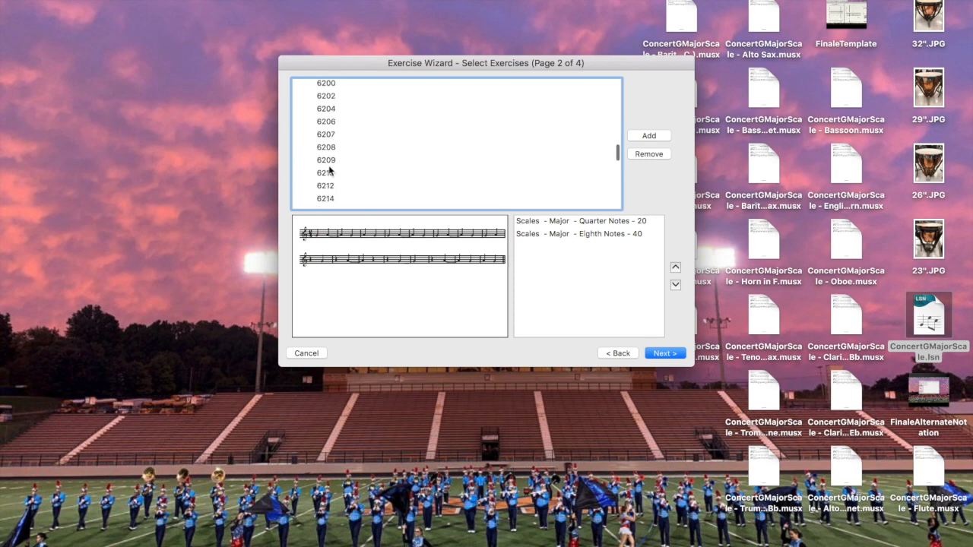
Preview the Simple Time 2 rhythm exercises 6209 and 6222
click(329, 164)
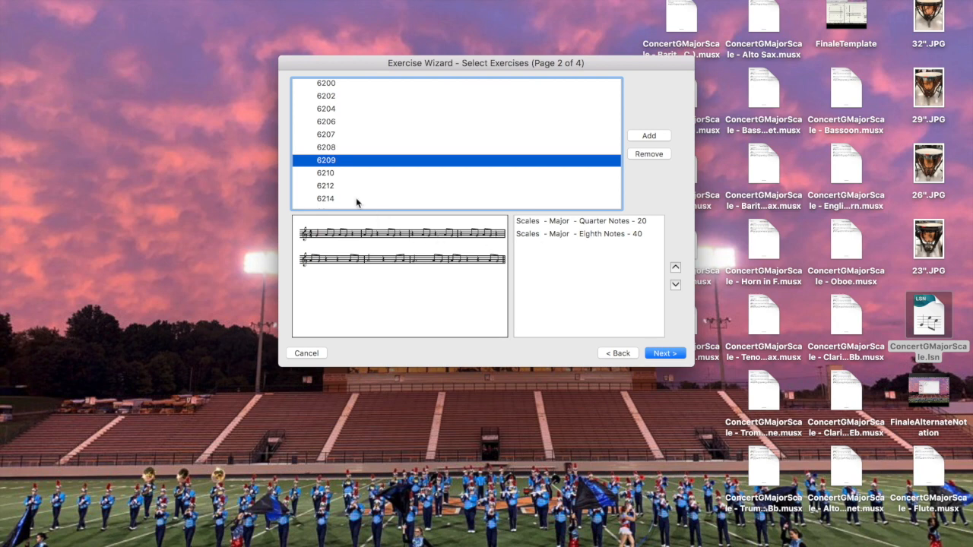
scroll(356, 202, down, 3)
click(339, 178)
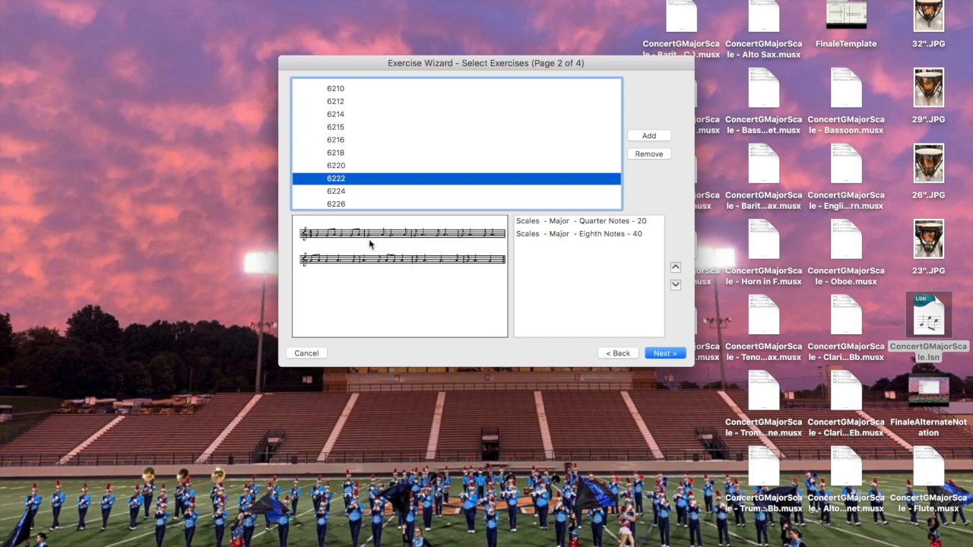
scroll(350, 202, down, 5)
scroll(351, 200, down, 3)
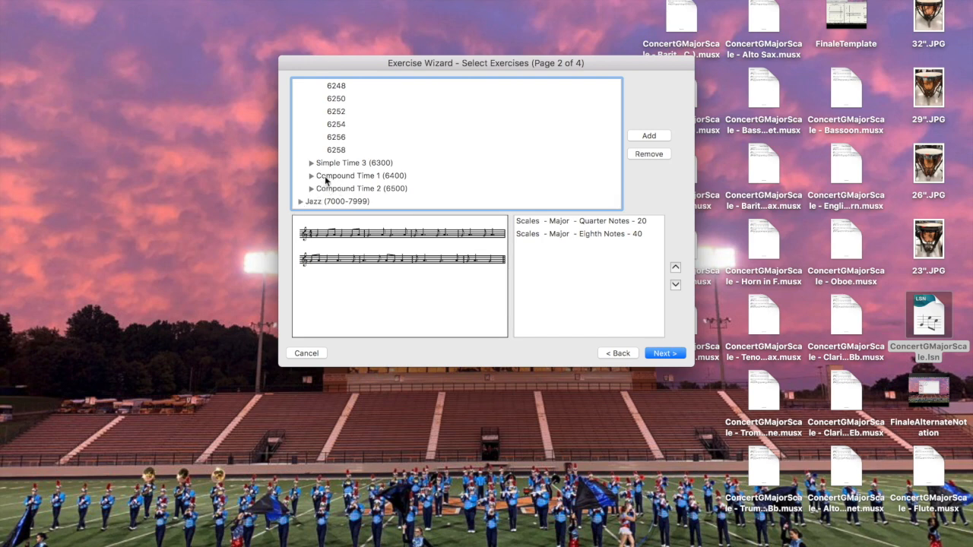
Preview blues exercise 7000 under Jazz > Blues > Whole Notes
click(301, 202)
scroll(323, 189, down, 3)
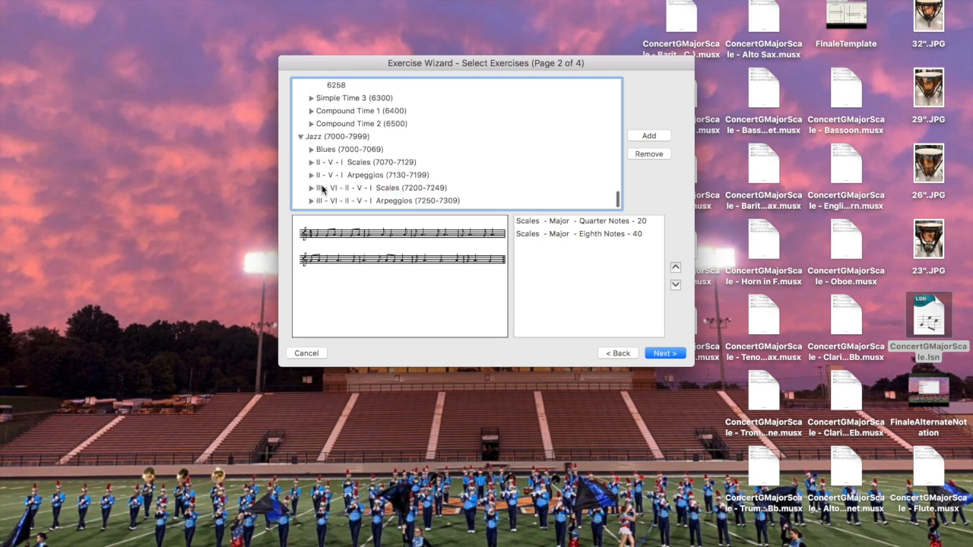
click(331, 152)
double_click(331, 152)
click(342, 161)
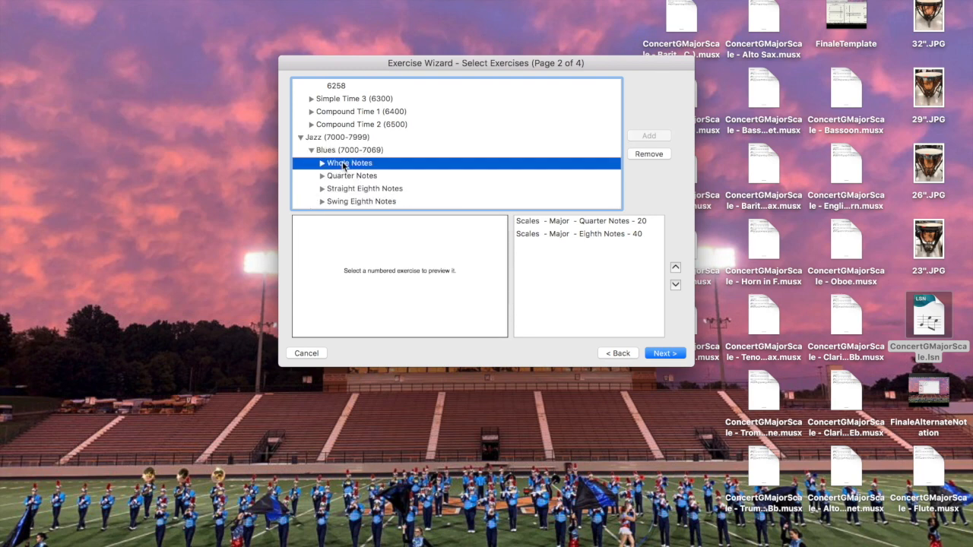
click(322, 162)
click(341, 176)
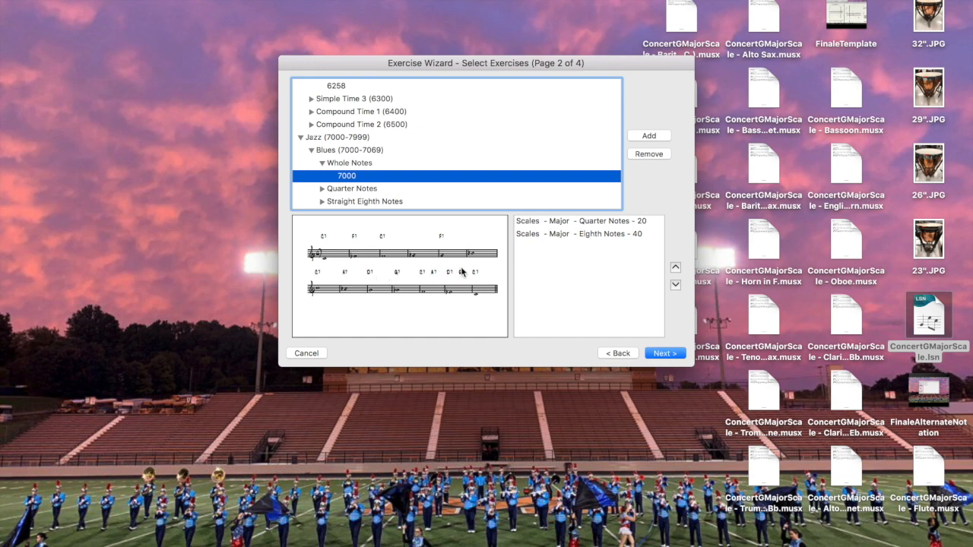
Cancel the Exercise Wizard without creating the lesson
scroll(375, 180, down, 3)
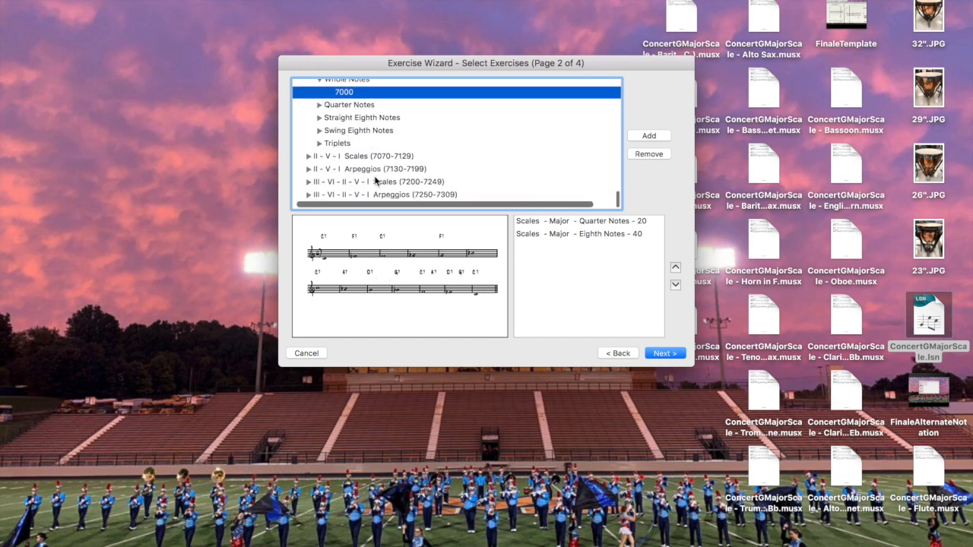
scroll(375, 180, up, 15)
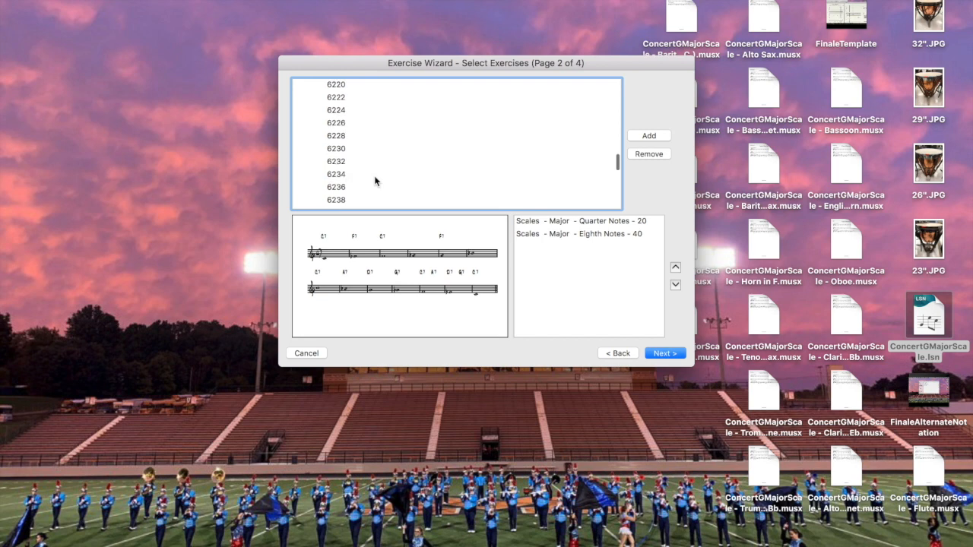
scroll(376, 180, up, 5)
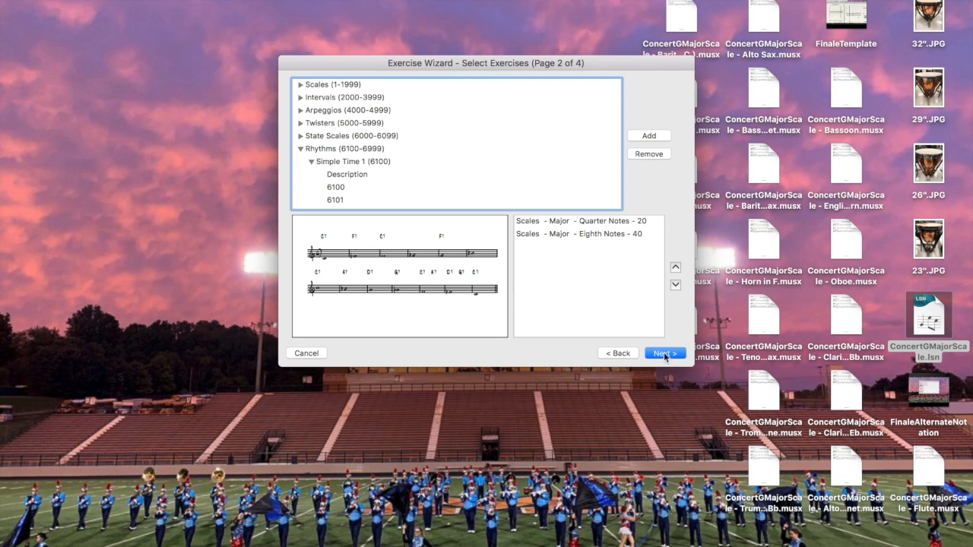
click(300, 355)
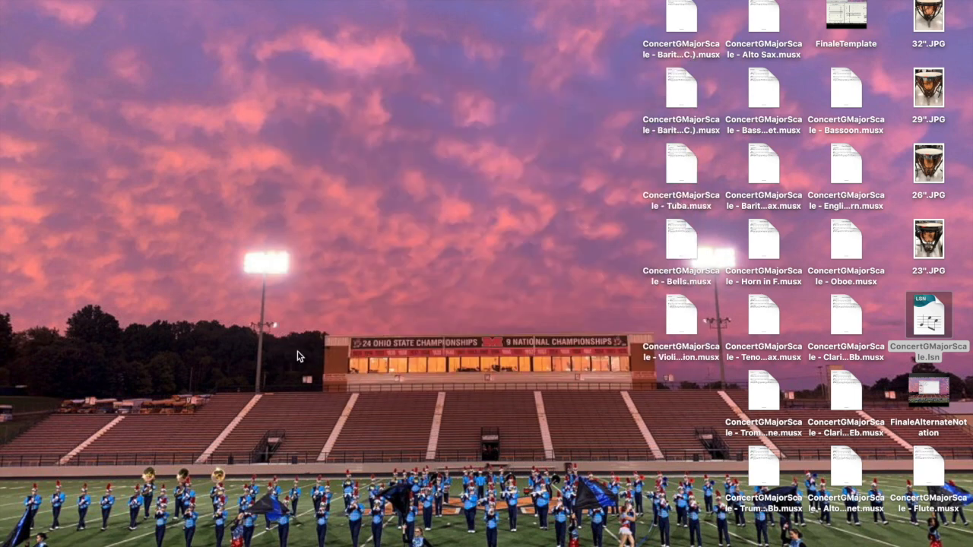